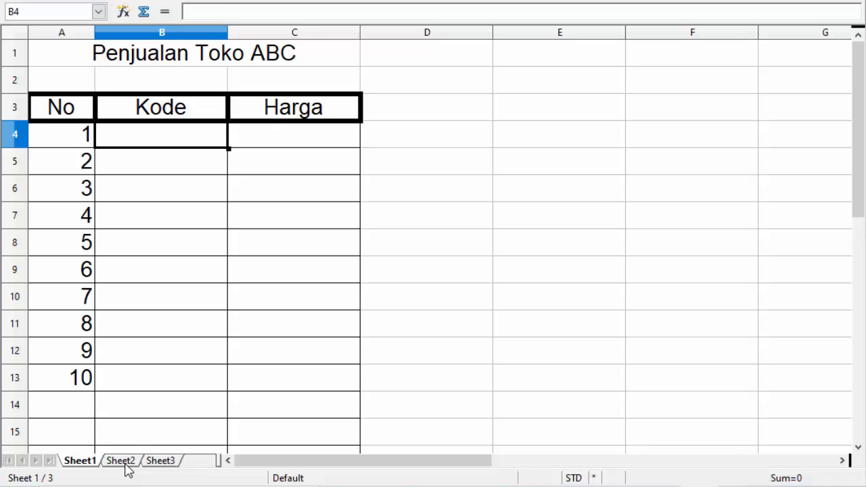
# - Review the handphone price list on Sheet2 and the accessories price list on Sheet3, returning to the sales table on Sheet1
pyautogui.click(121, 461)
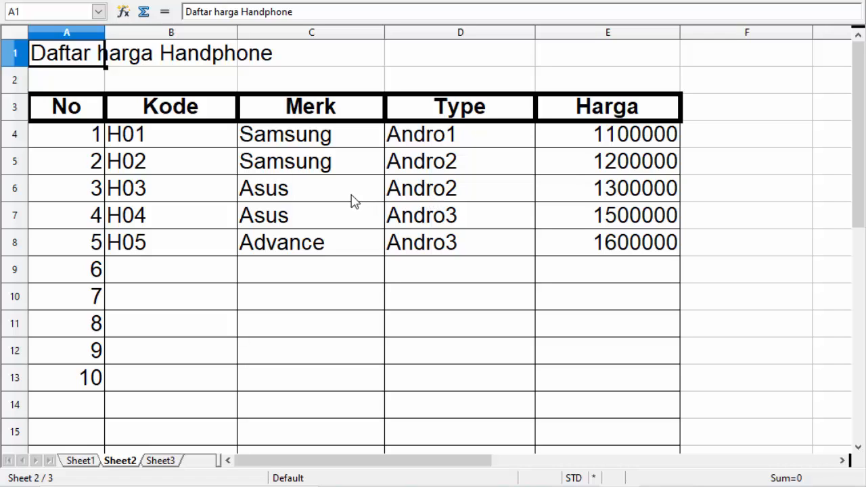
pyautogui.click(162, 461)
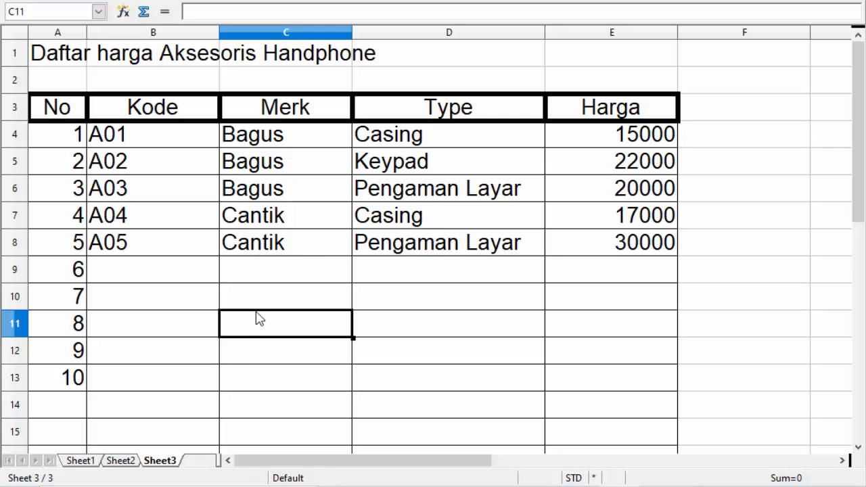
pyautogui.click(89, 460)
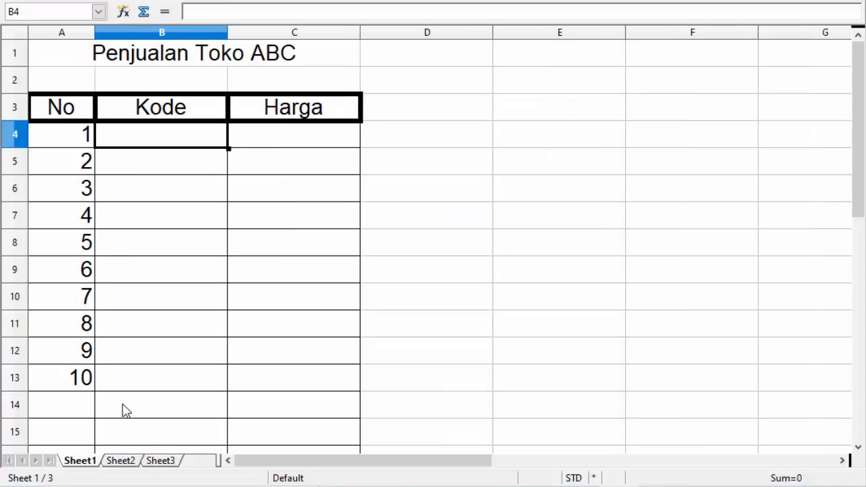
pyautogui.click(120, 461)
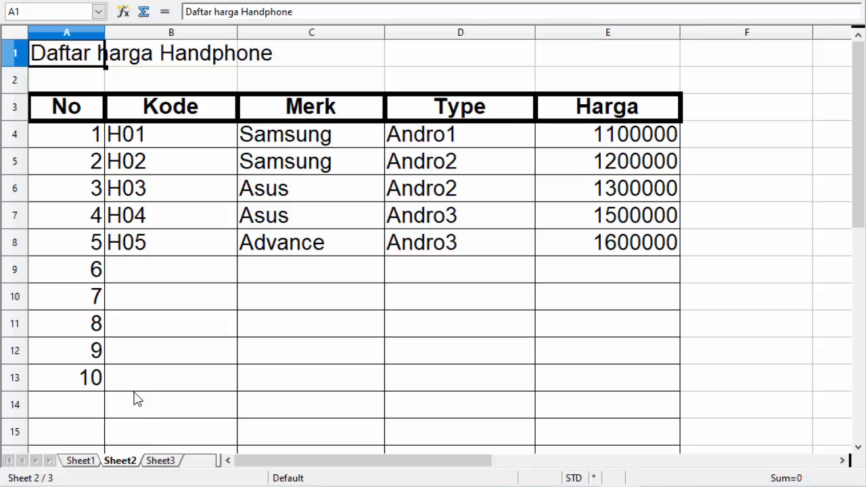
pyautogui.click(157, 462)
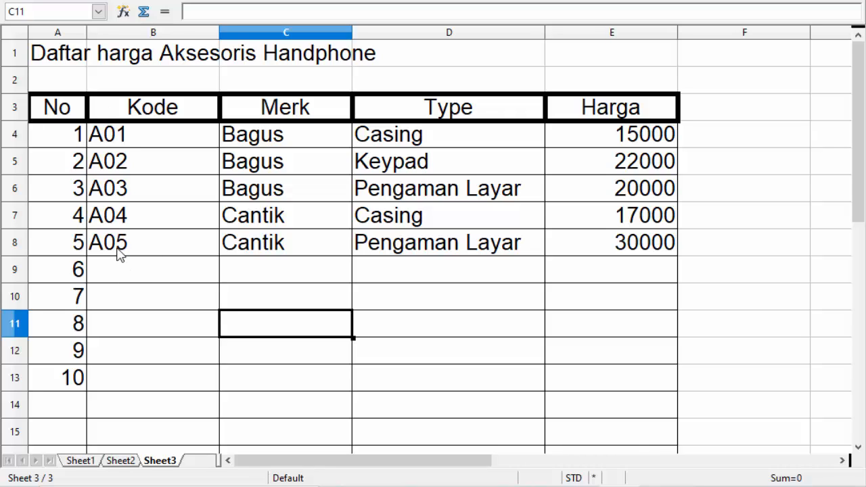
pyautogui.click(119, 463)
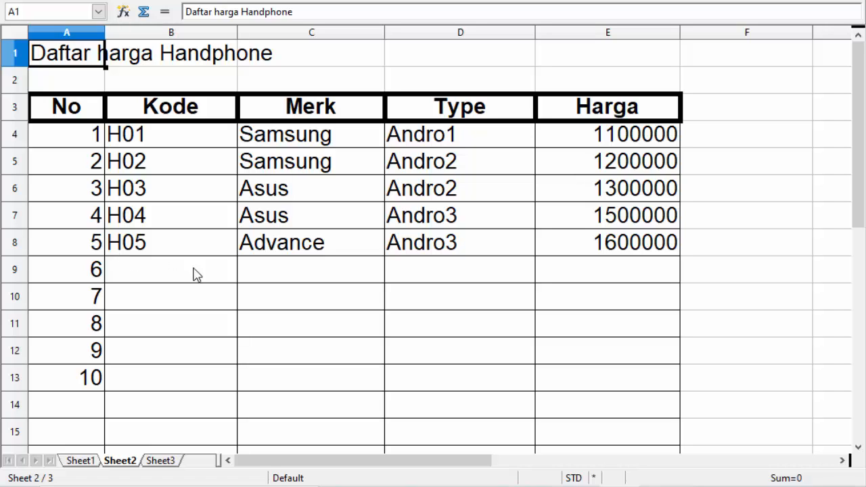
pyautogui.click(79, 461)
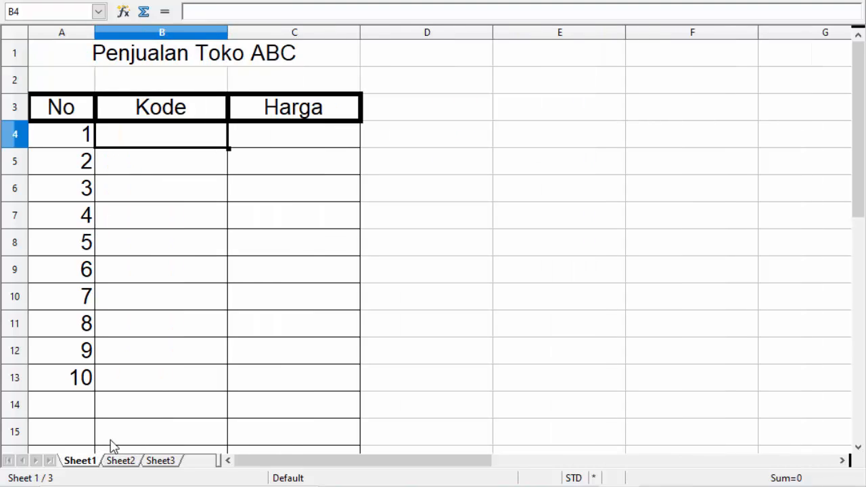
# - Enter the code H03 in the Kode column for sale number 1, cell B4
pyautogui.write('H03')
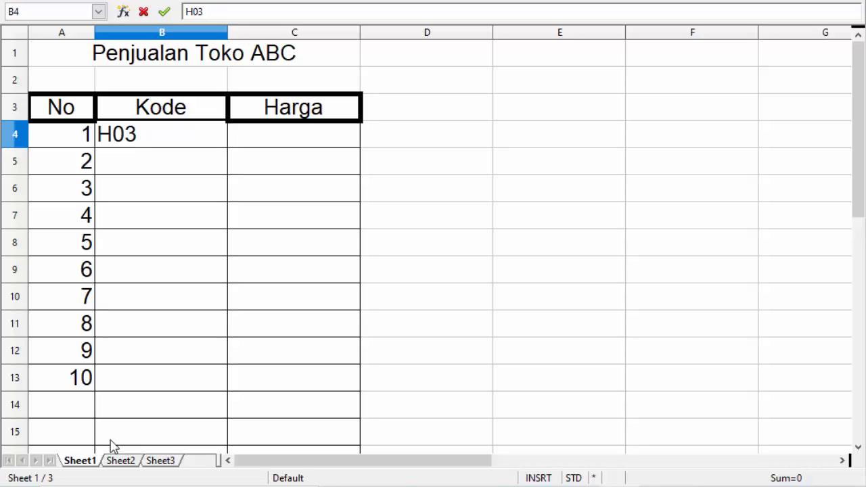
pyautogui.press('Return')
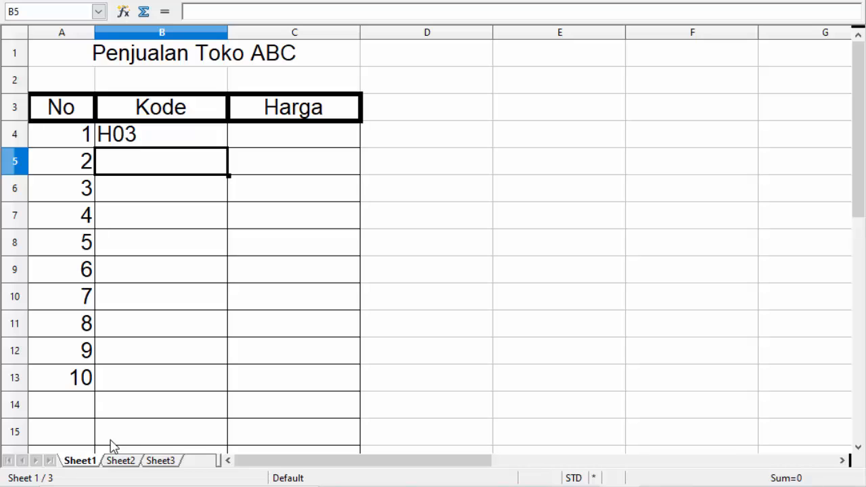
pyautogui.press('Up')
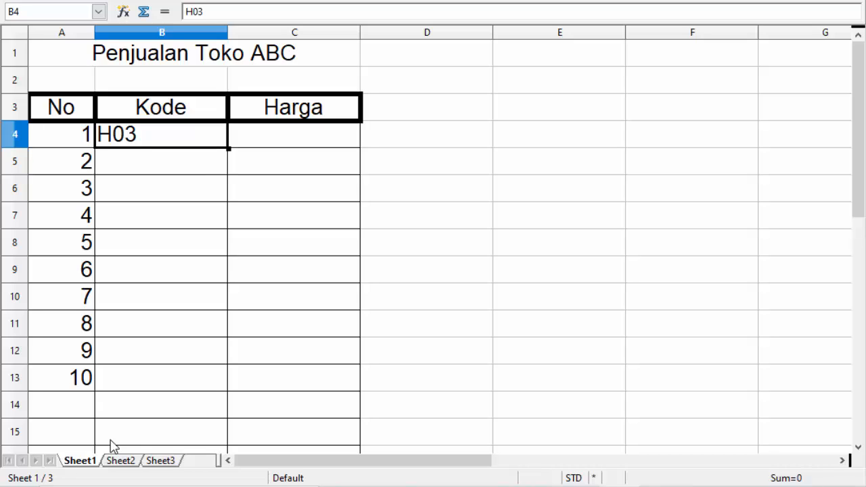
pyautogui.press('Right')
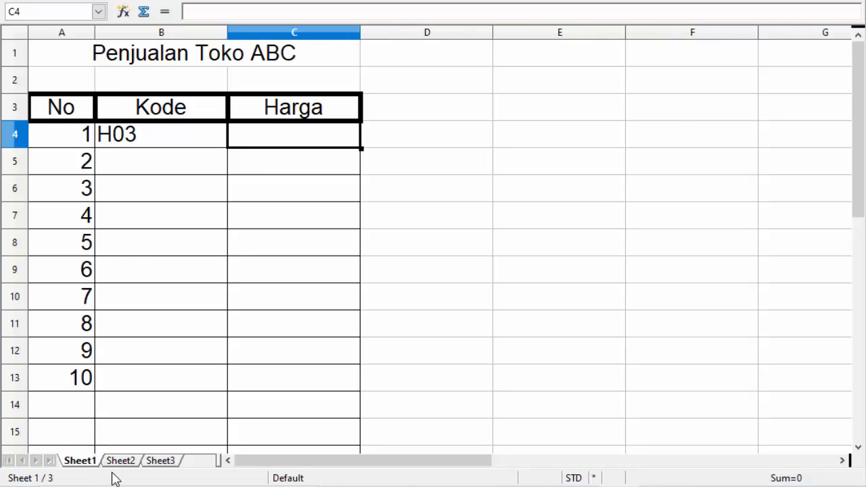
# - Check the Harga column on Sheet2, and start a VLOOKUP formula in Sheet1 cell C4 with b4 as the search criterion
pyautogui.click(122, 464)
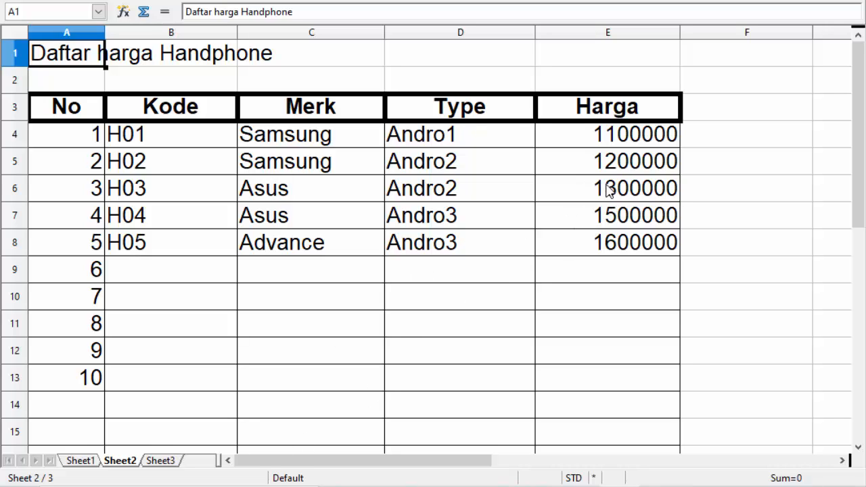
pyautogui.click(91, 461)
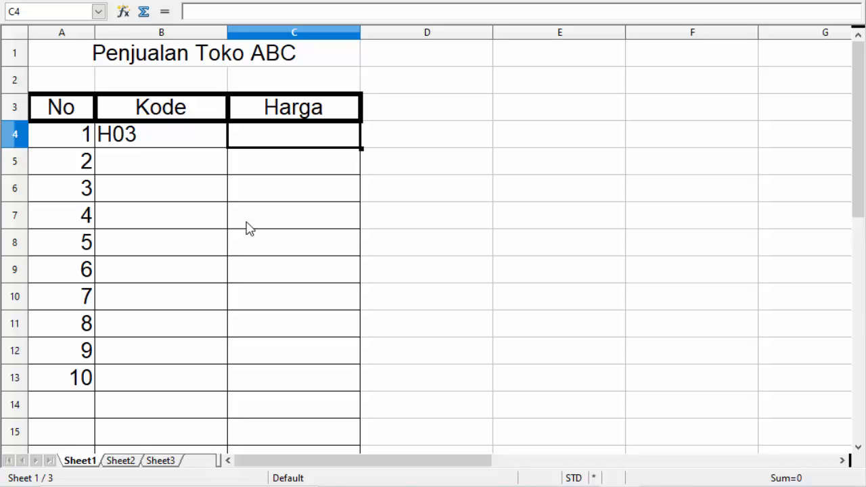
pyautogui.write('v')
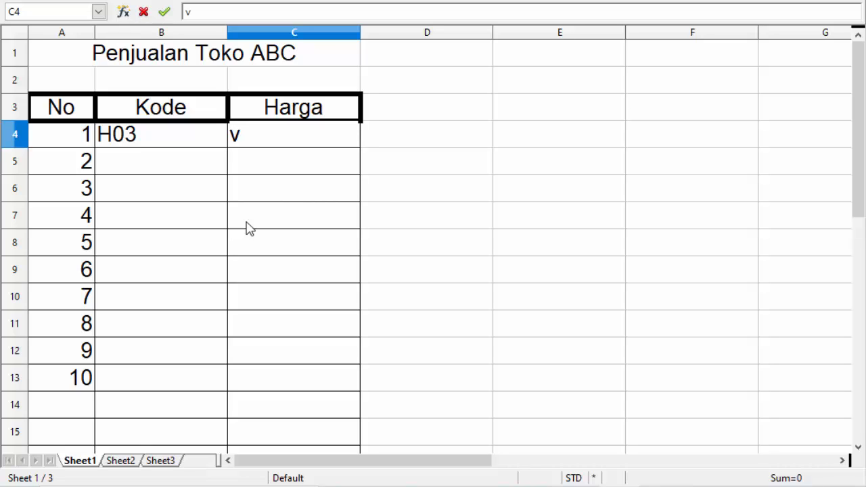
pyautogui.press('BackSpace')
pyautogui.write('=')
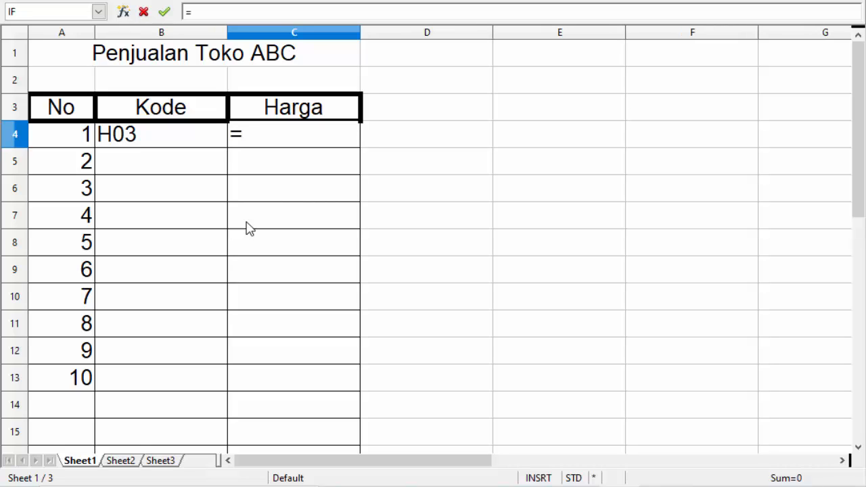
pyautogui.write('I')
pyautogui.write('oo')
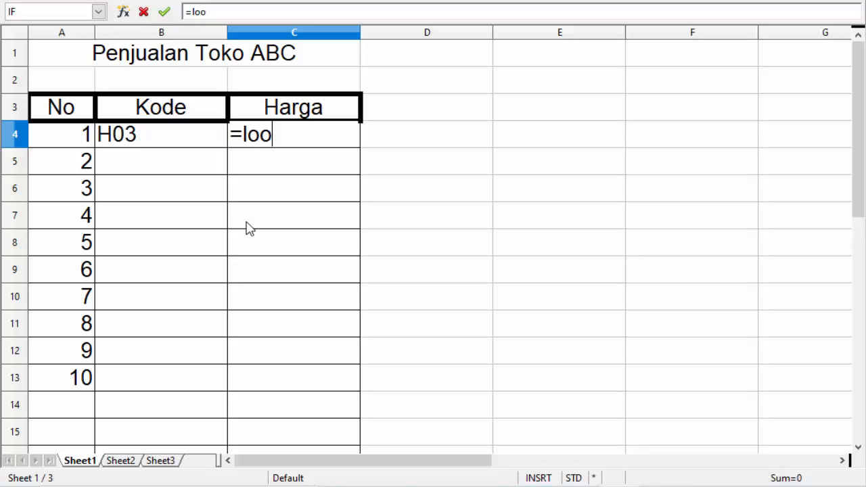
pyautogui.press('BackSpace')
pyautogui.press('BackSpace')
pyautogui.press('BackSpace')
pyautogui.write('vlo')
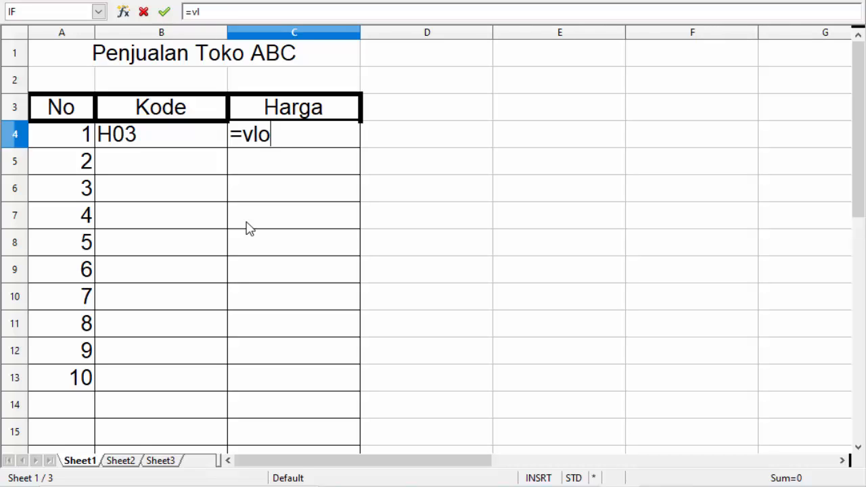
pyautogui.write('okup')
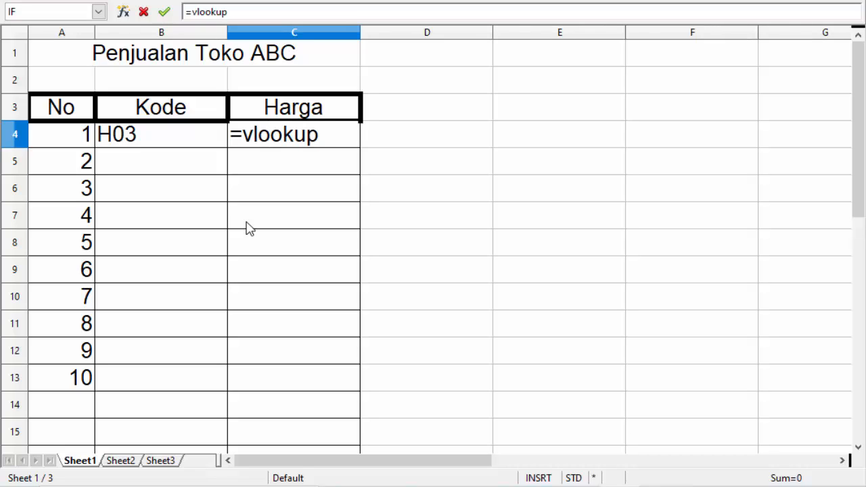
pyautogui.write('(')
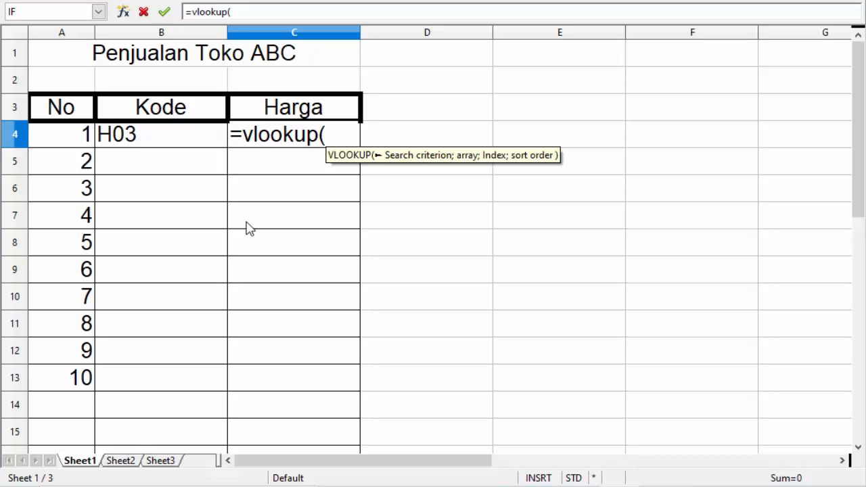
pyautogui.write('b')
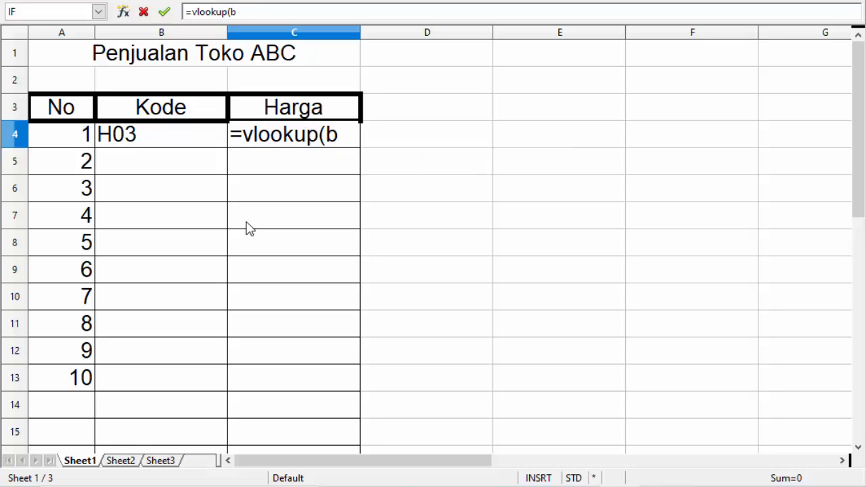
pyautogui.write('3')
pyautogui.press('BackSpace')
pyautogui.write('4')
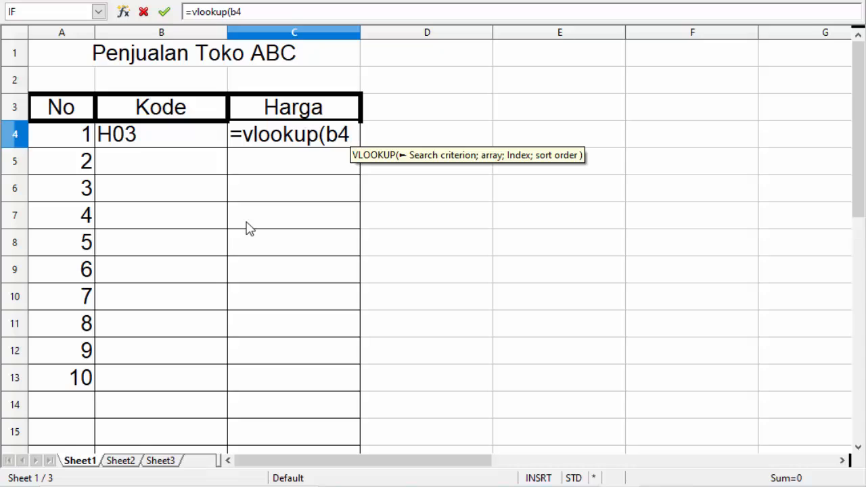
pyautogui.write(';')
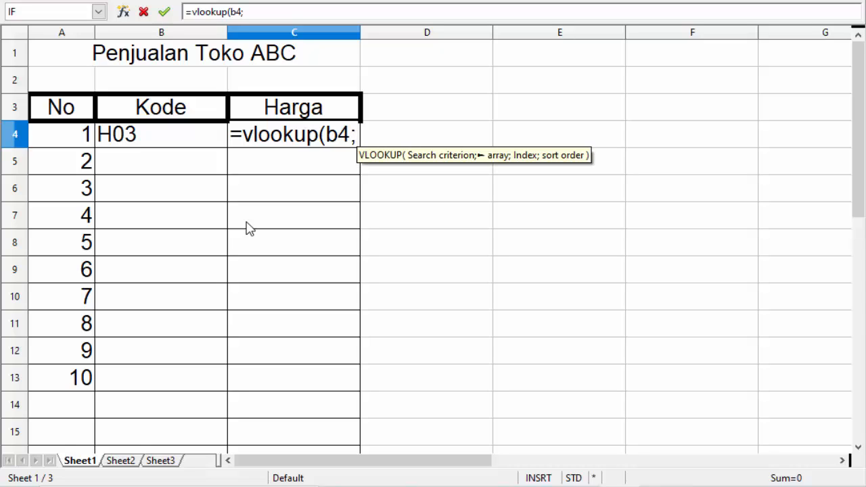
# - Complete the VLOOKUP formula in C4 with the array Sheet2.B4:E13 and column index 4
pyautogui.click(130, 461)
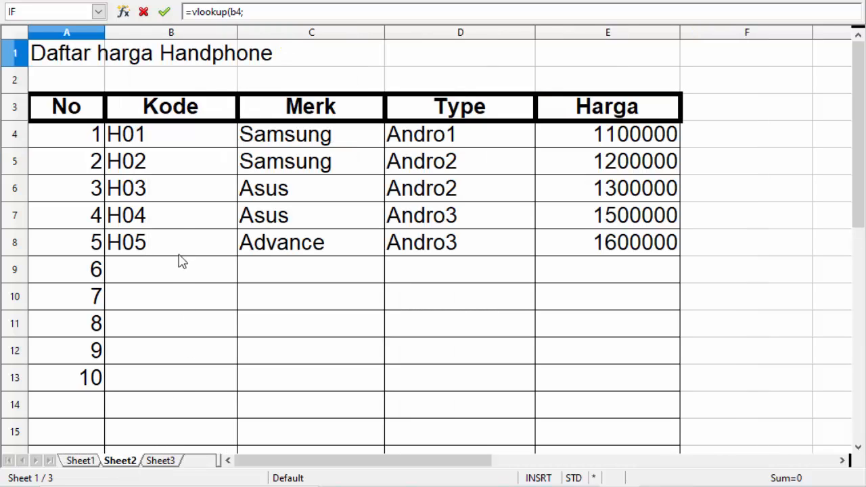
pyautogui.moveTo(149, 138); pyautogui.dragTo(627, 397)
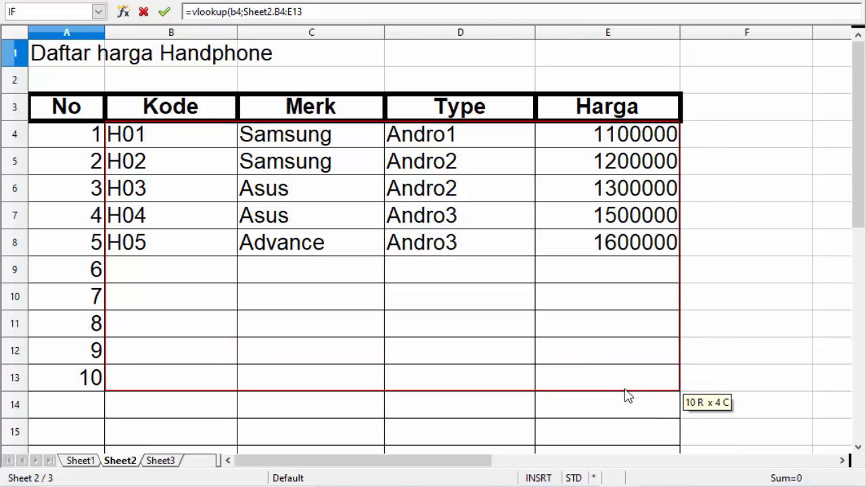
pyautogui.write(';')
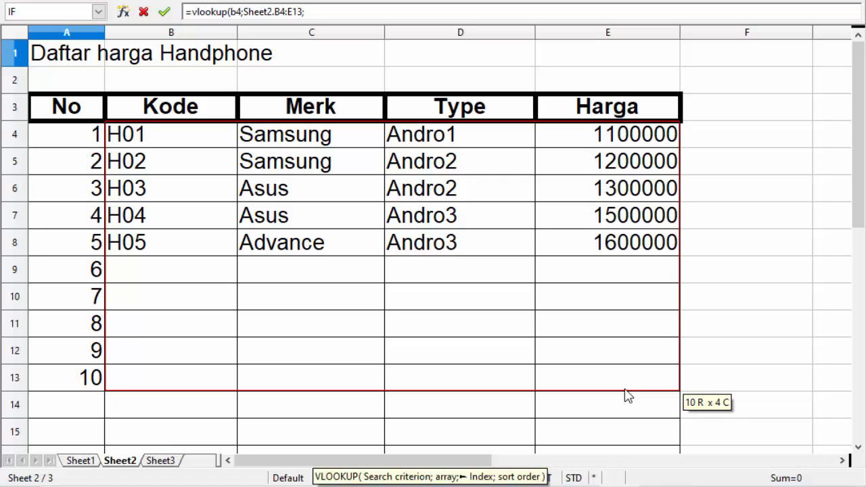
pyautogui.write('4')
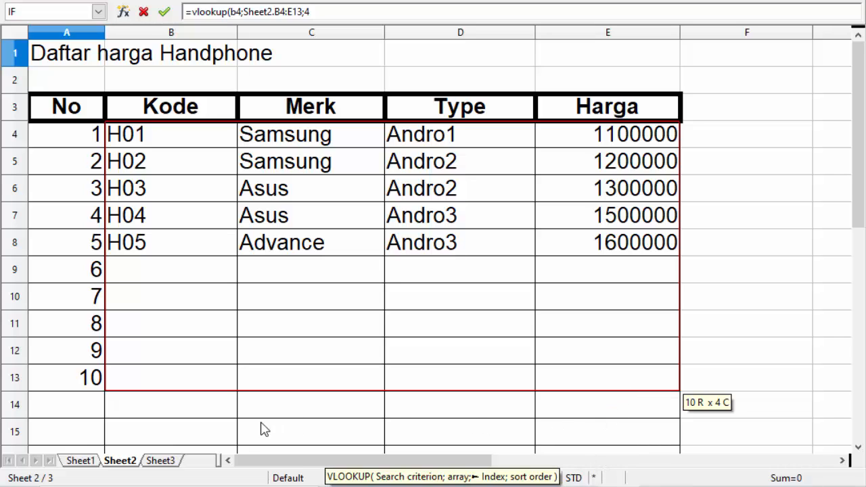
pyautogui.click(91, 466)
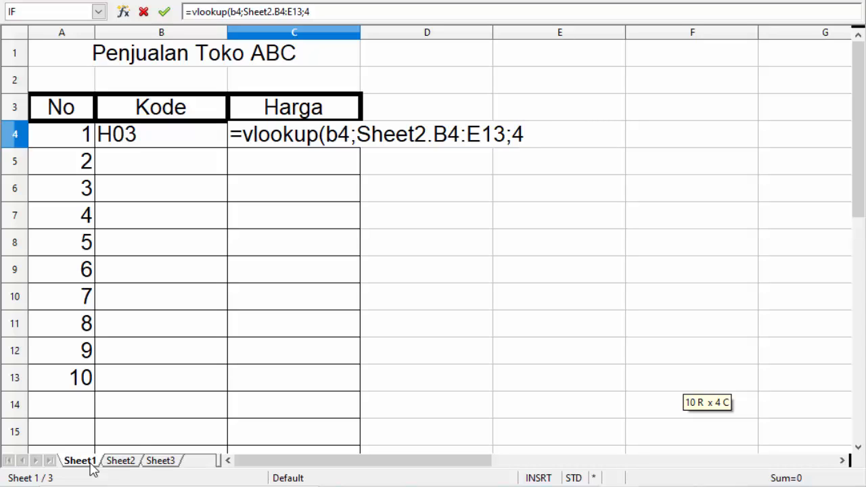
pyautogui.write(')')
pyautogui.press('Return')
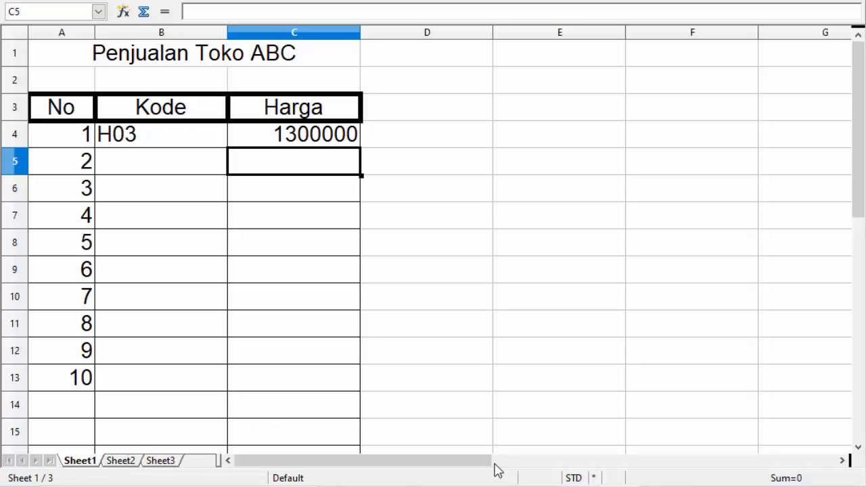
# - Compare the codes and prices on Sheet3 and Sheet2 with the looked-up price on Sheet1
pyautogui.click(168, 464)
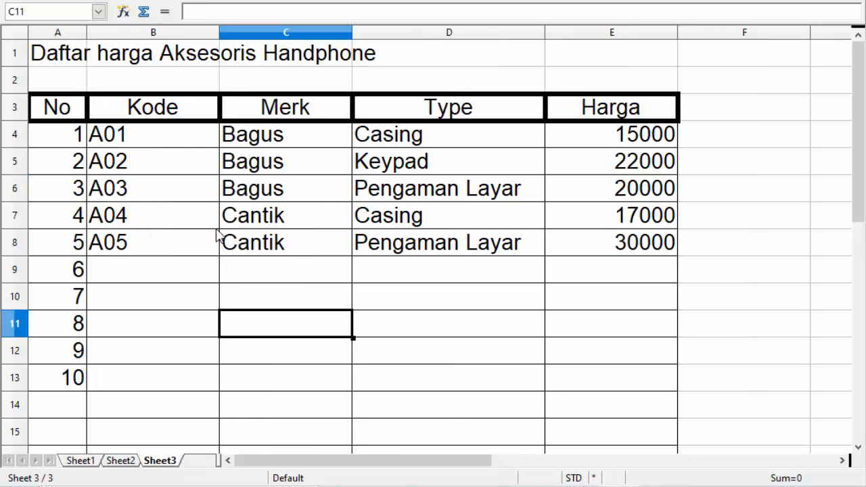
pyautogui.click(119, 450)
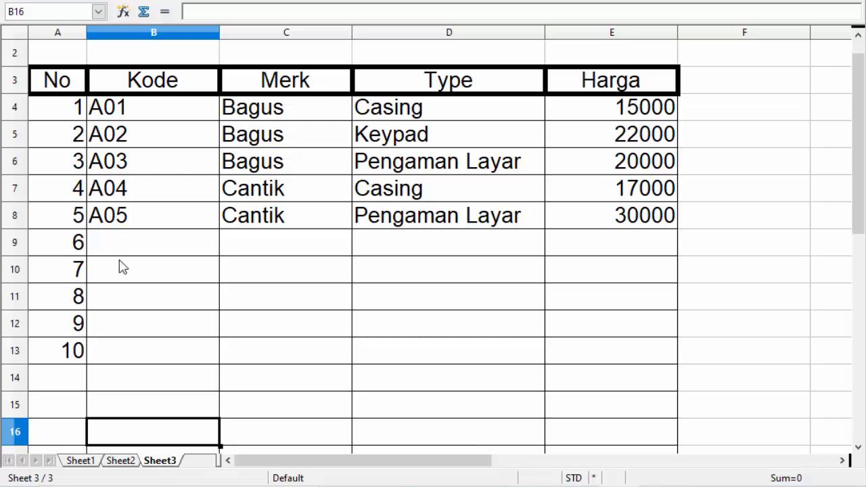
pyautogui.click(120, 462)
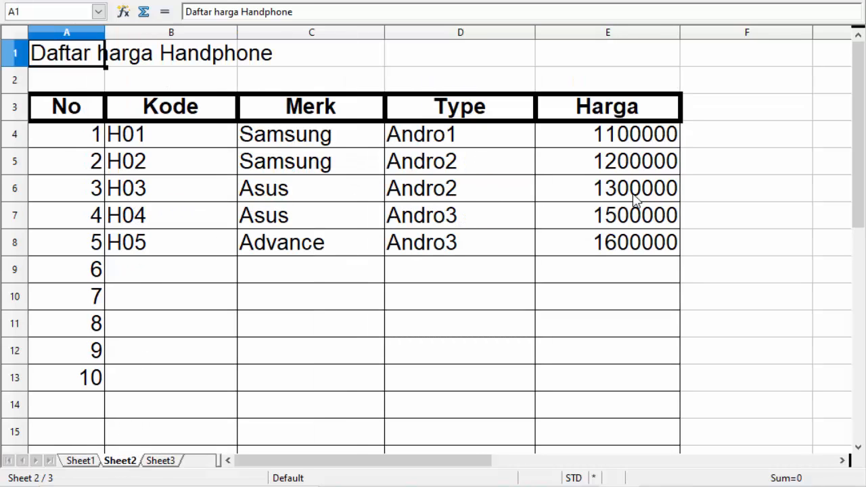
pyautogui.click(82, 463)
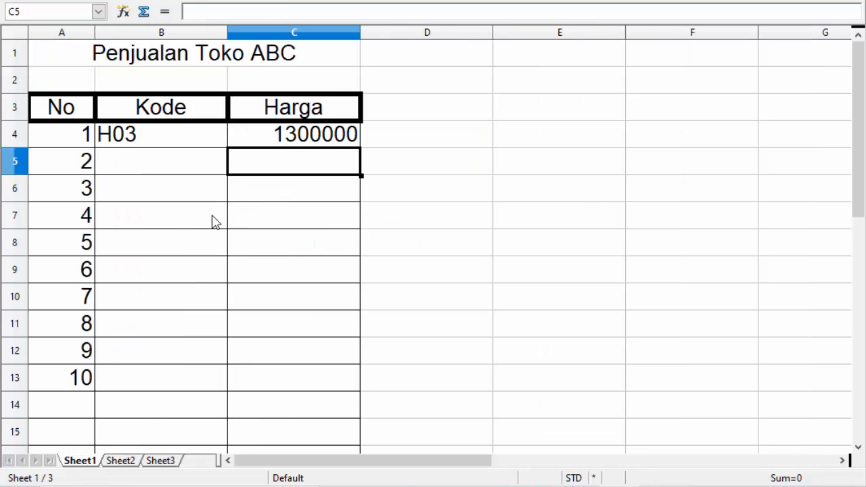
# - Review the VLOOKUP formula in cell C4 against the code and price columns of its array on Sheet2
pyautogui.click(270, 144)
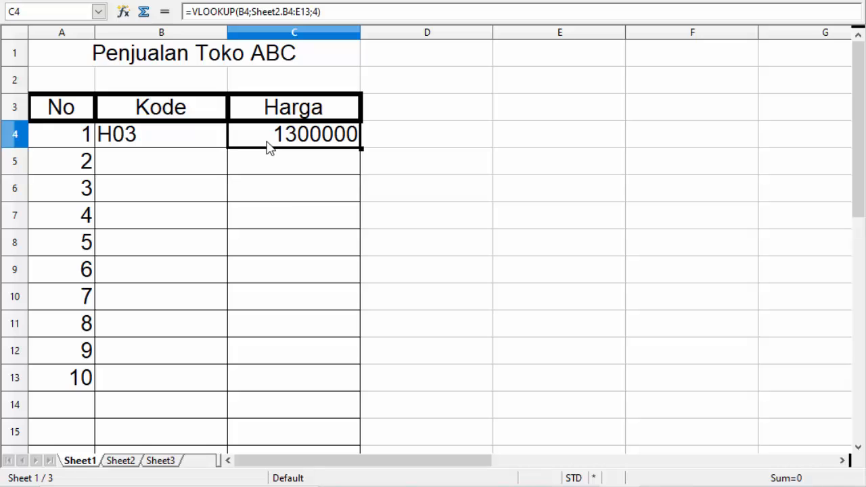
pyautogui.click(204, 14)
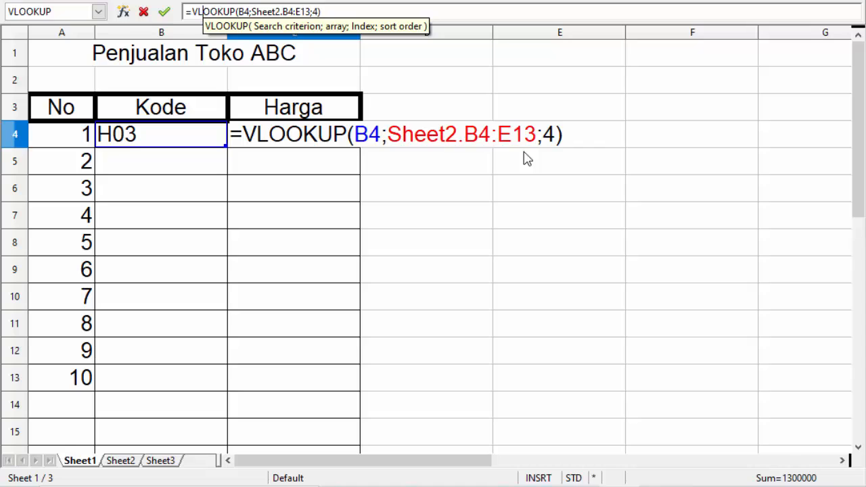
pyautogui.click(127, 464)
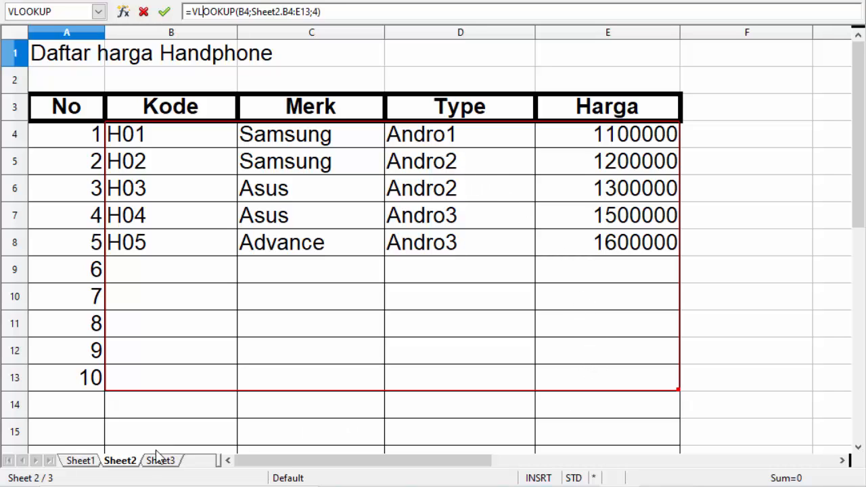
pyautogui.click(93, 463)
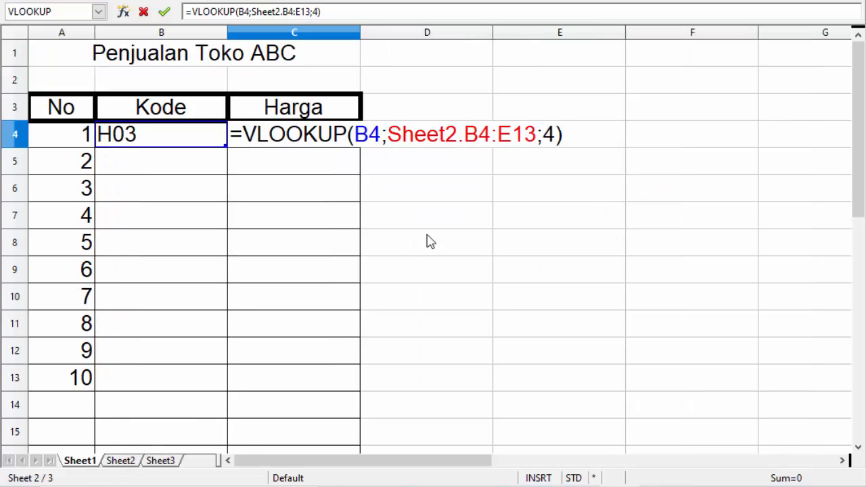
pyautogui.click(126, 461)
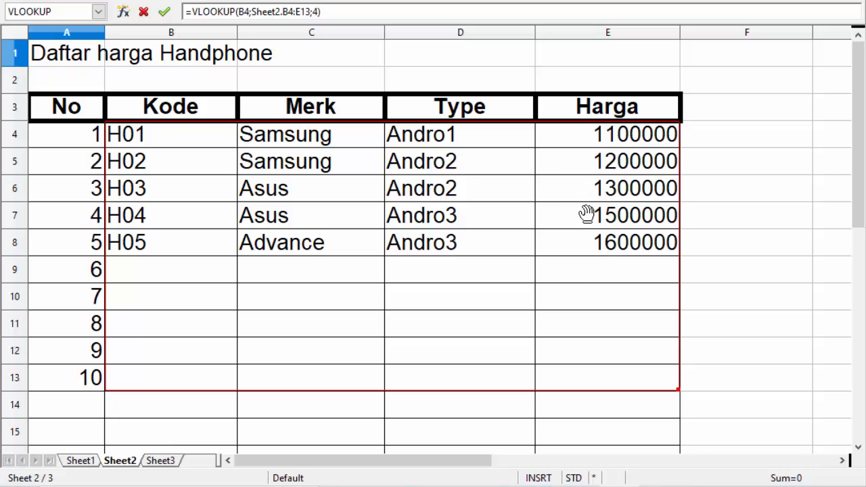
pyautogui.click(92, 463)
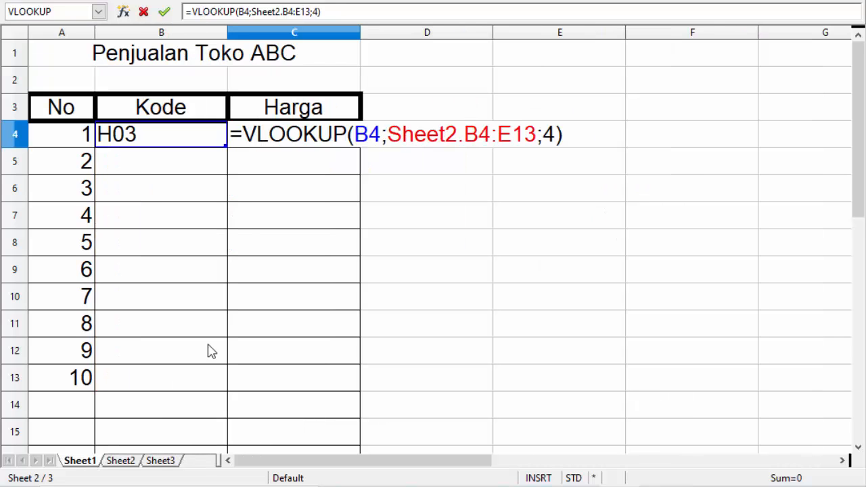
pyautogui.click(563, 133)
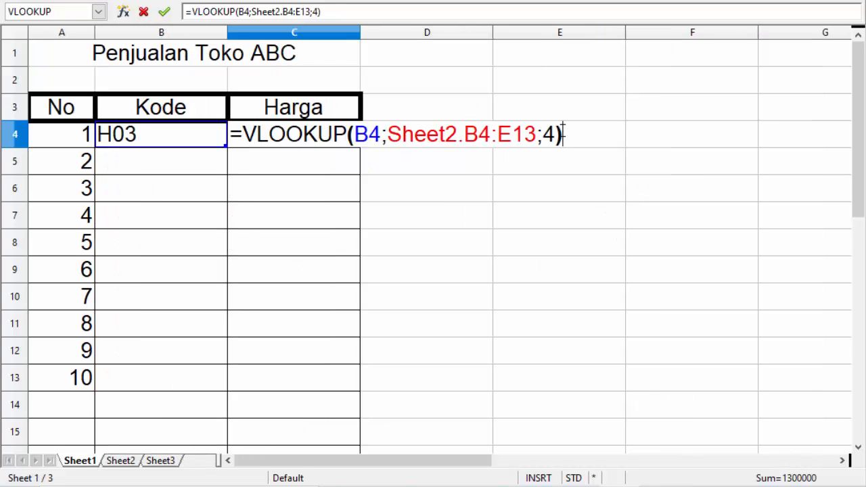
pyautogui.press('Return')
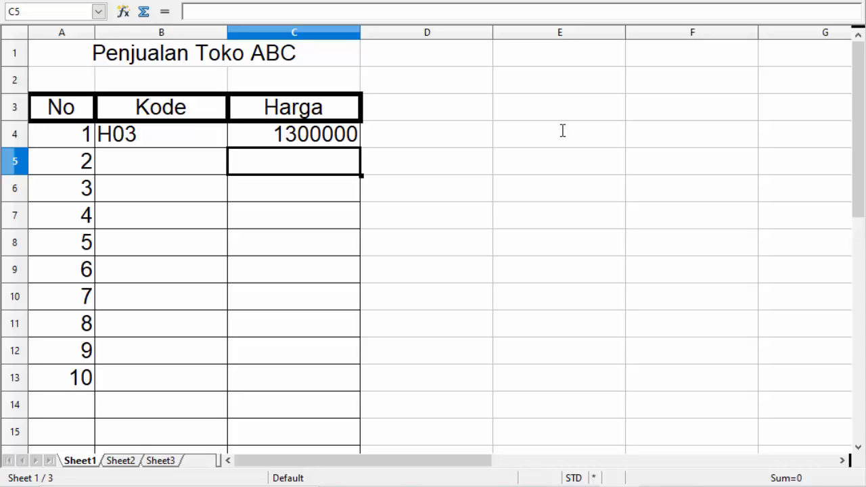
# - Enter the code H01 in the Kode column for sale number 2, cell B5
pyautogui.press('Left')
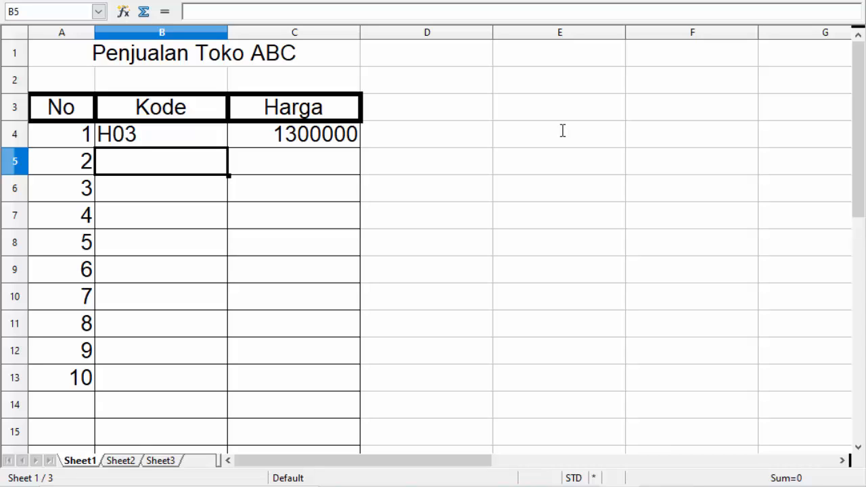
pyautogui.write('H')
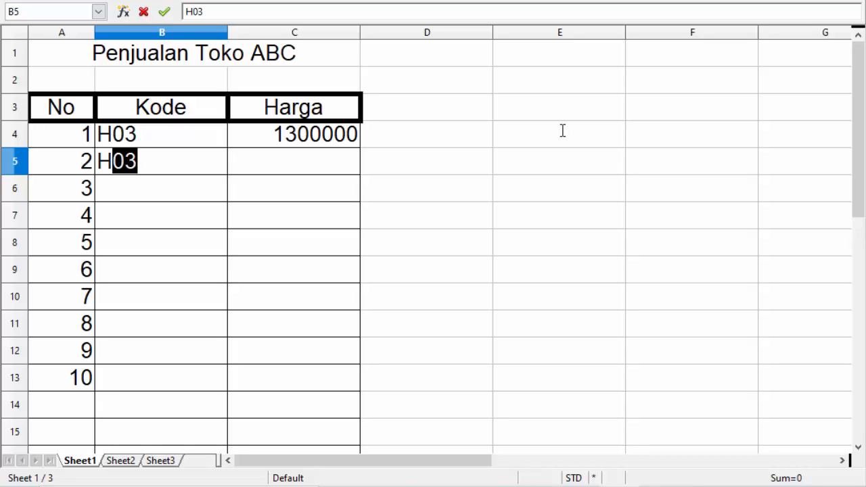
pyautogui.write('01')
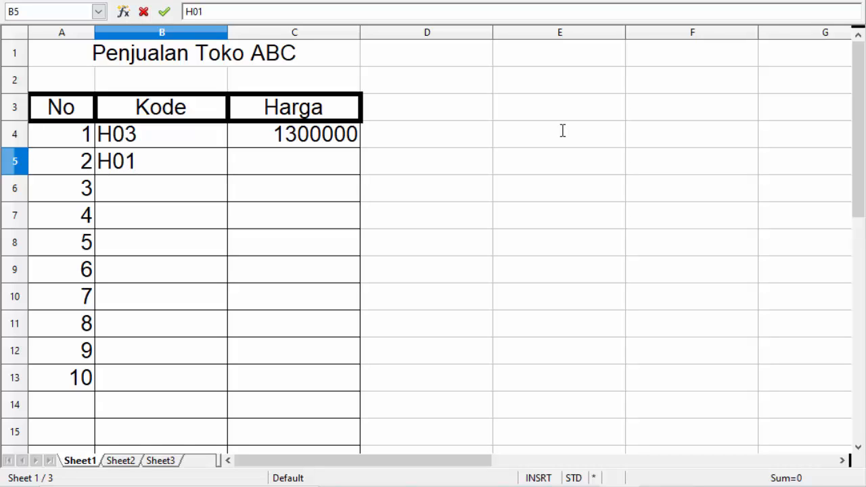
pyautogui.press('Return')
pyautogui.press('Up')
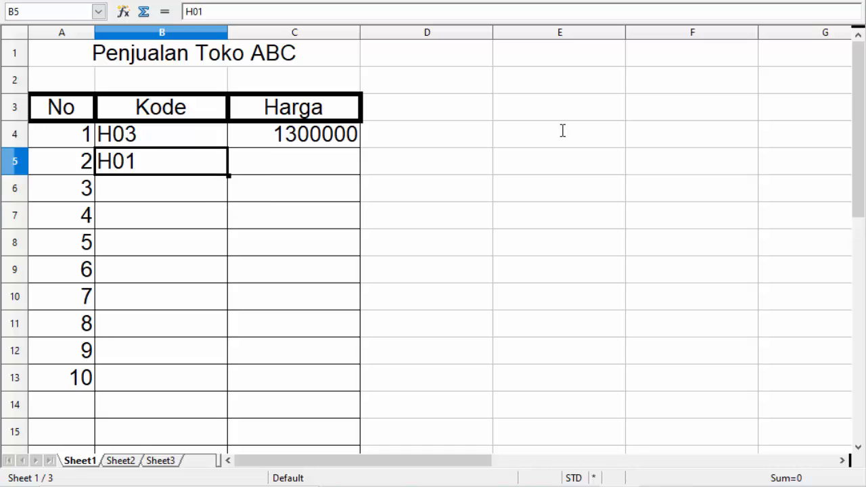
# - Copy the VLOOKUP formula with its relative array reference from C4 to C5
pyautogui.press('Right')
pyautogui.press('Up')
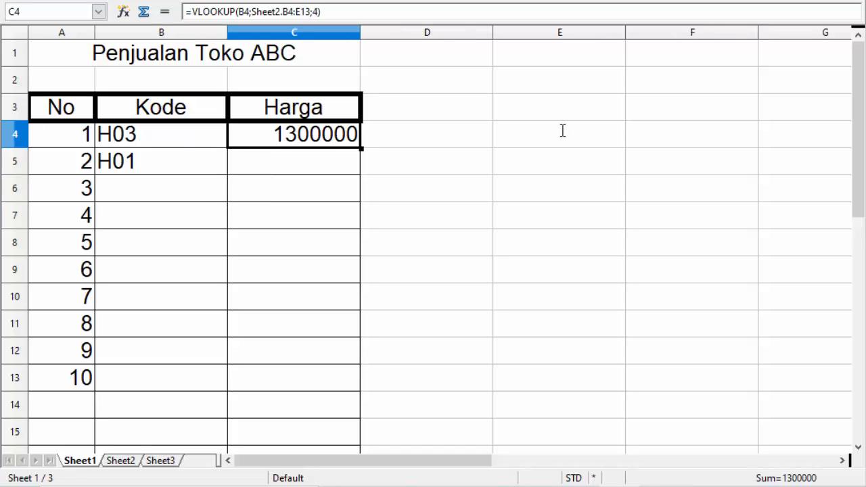
pyautogui.press('Down')
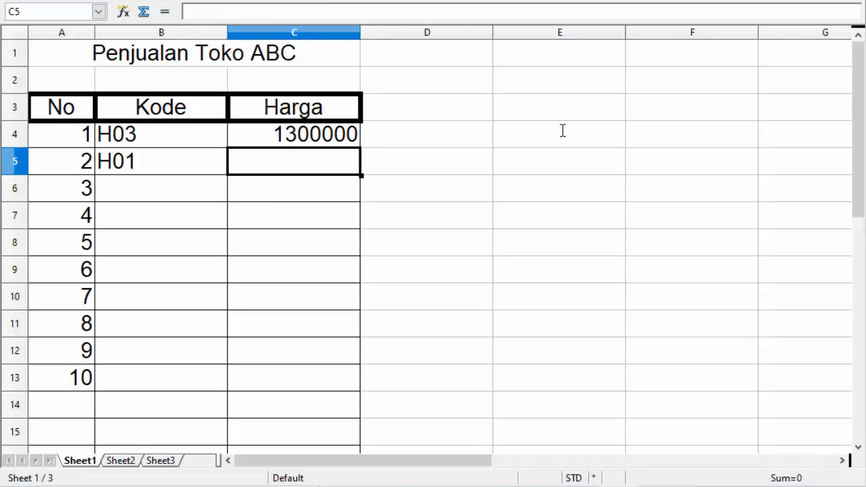
pyautogui.write('=VLOOKUP(B5;Sheet2.B5:E14;4)')
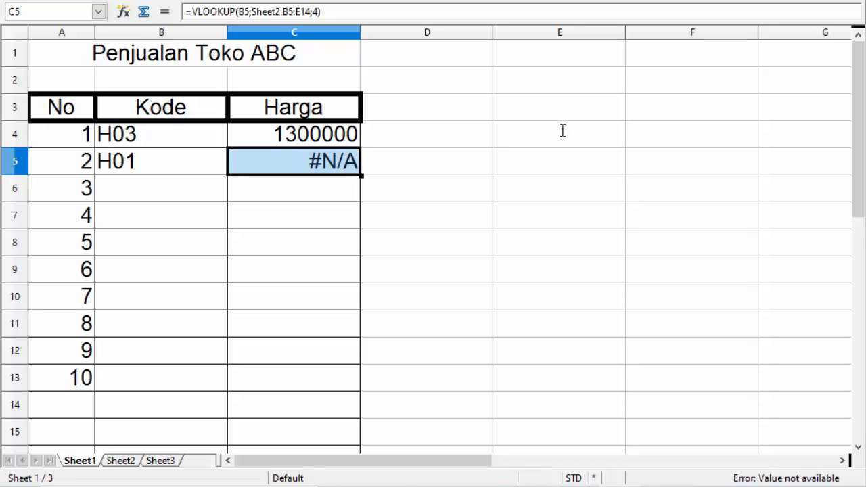
pyautogui.click(292, 12)
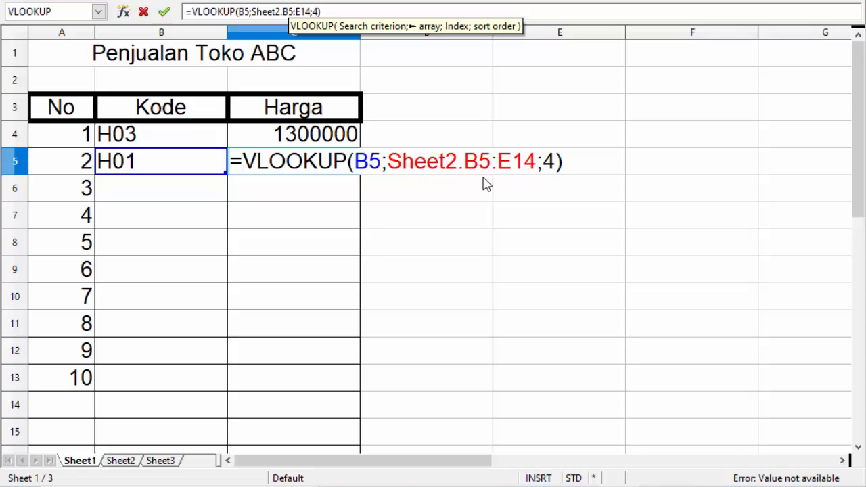
pyautogui.click(317, 142)
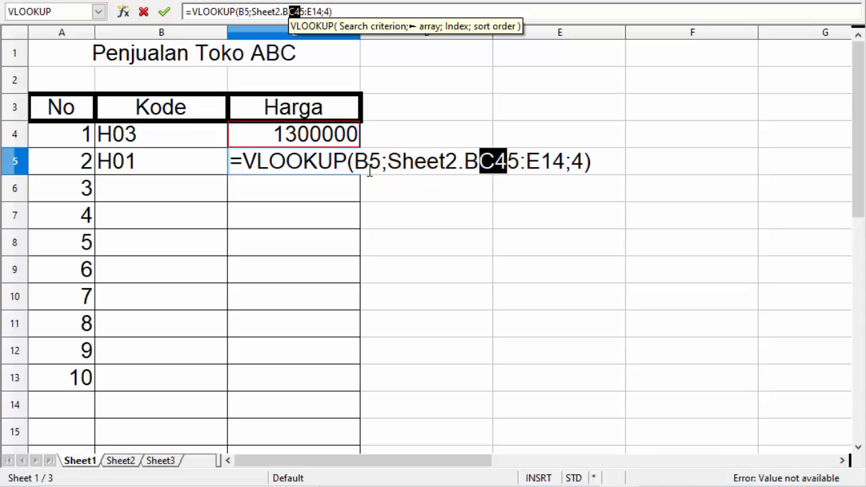
pyautogui.click(448, 136)
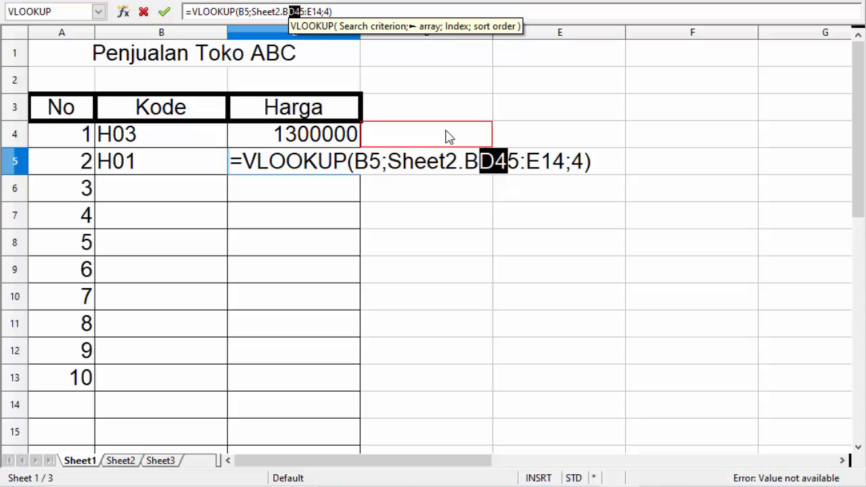
pyautogui.click(323, 136)
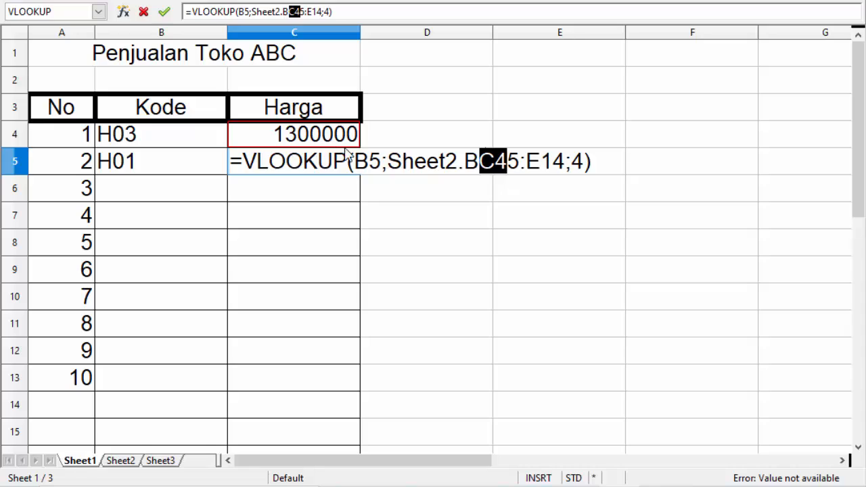
pyautogui.press('Escape')
# - Open the VLOOKUP formula in C4 for editing just before the array's B4 reference
pyautogui.click(330, 142)
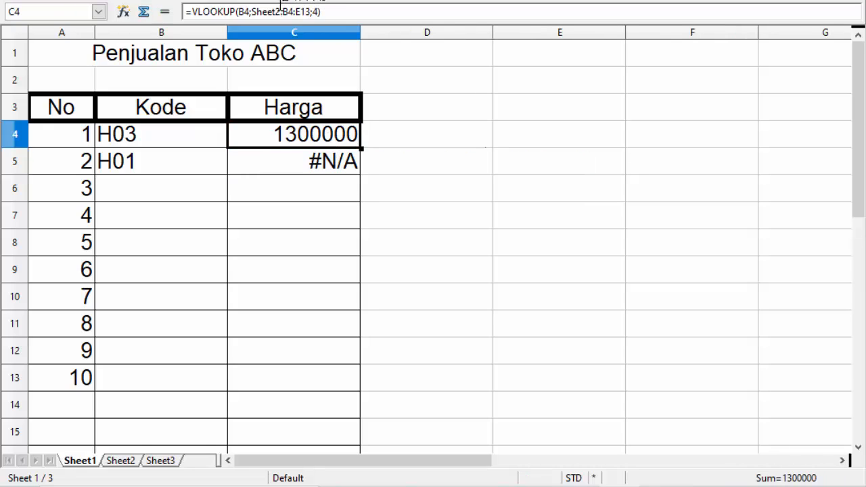
pyautogui.click(281, 12)
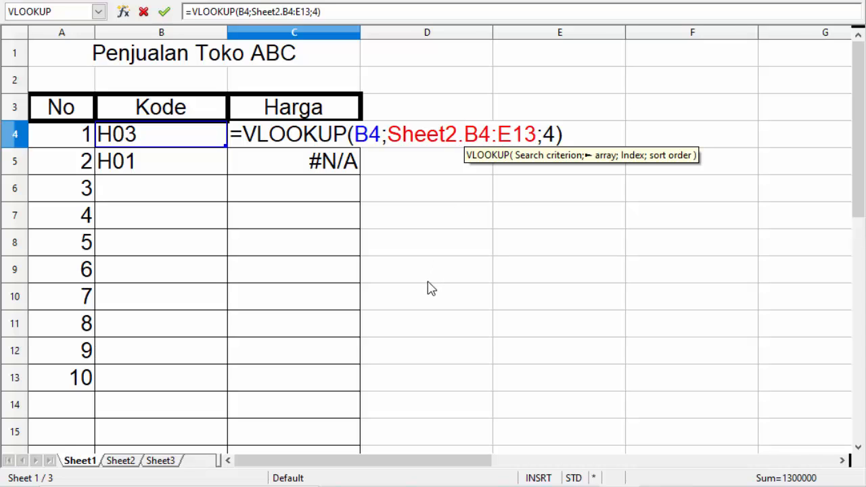
pyautogui.write('#')
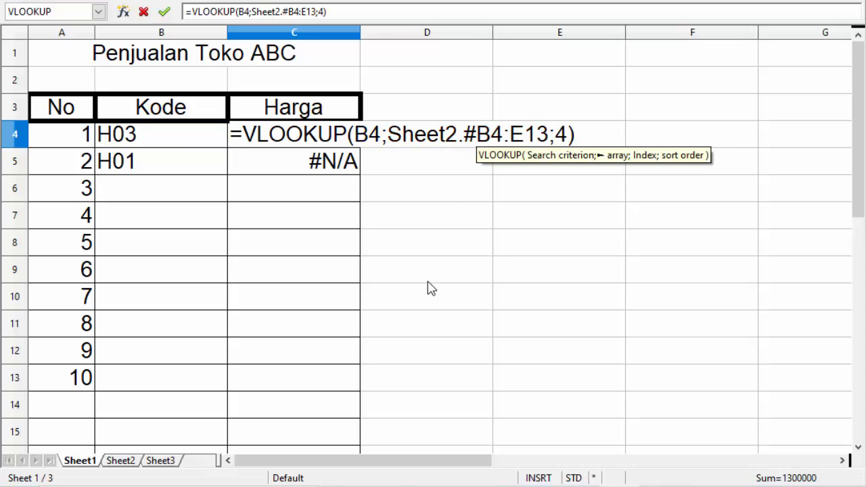
pyautogui.press('Right')
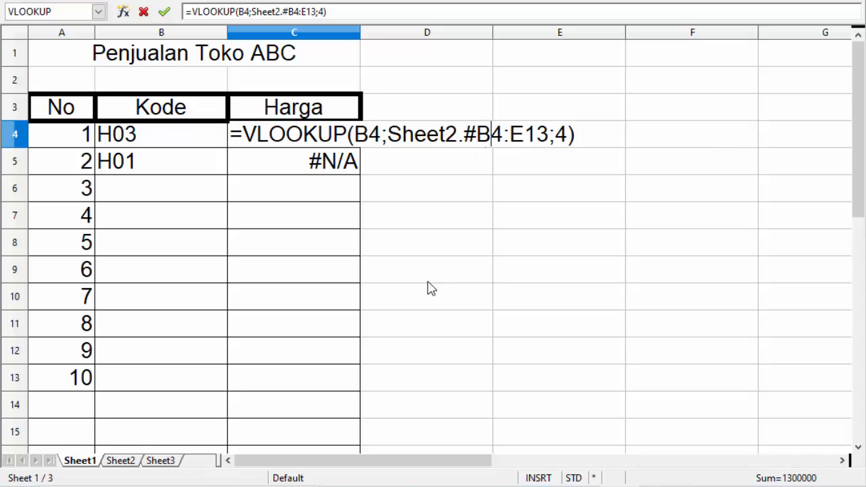
pyautogui.write('#')
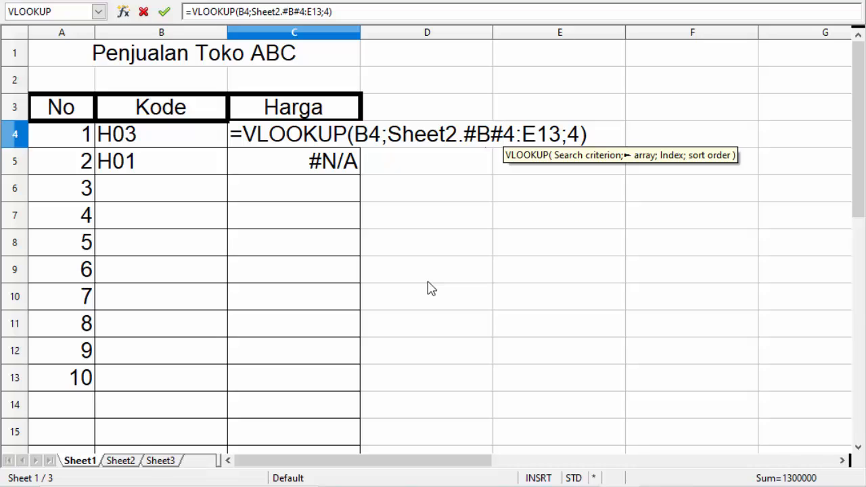
pyautogui.press('BackSpace')
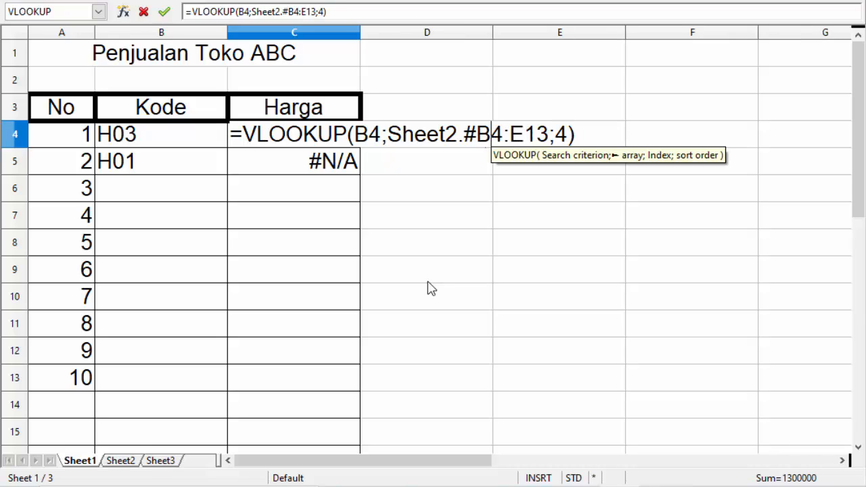
pyautogui.press('Left')
pyautogui.press('BackSpace')
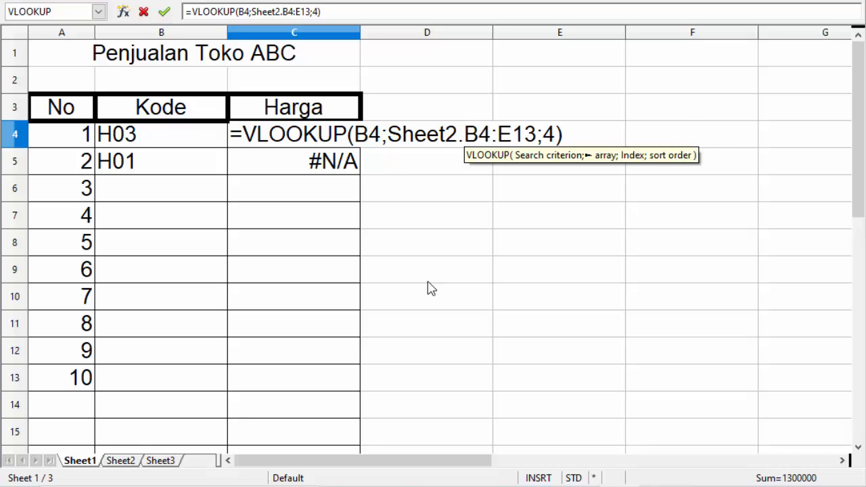
# - Make the array in C4's VLOOKUP formula absolute as Sheet2.$B$4:$E$13
pyautogui.write('$')
pyautogui.press('Right')
pyautogui.write('$')
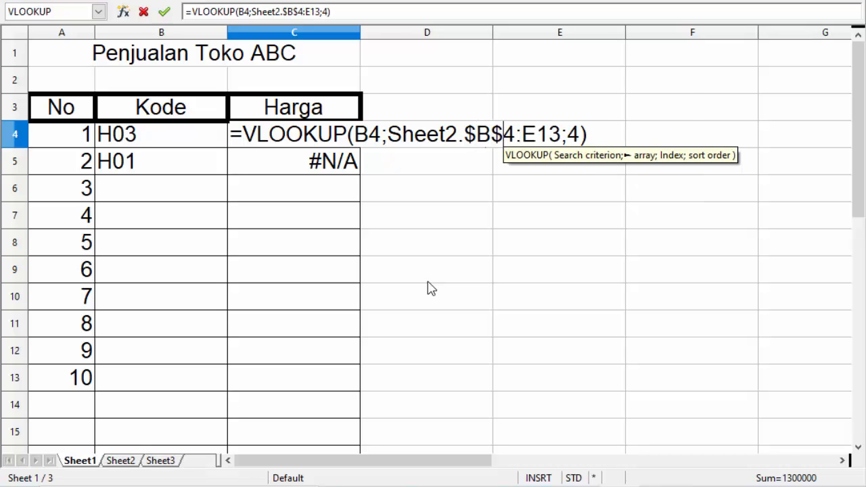
pyautogui.press('Right')
pyautogui.press('Right')
pyautogui.write('$')
pyautogui.press('Right')
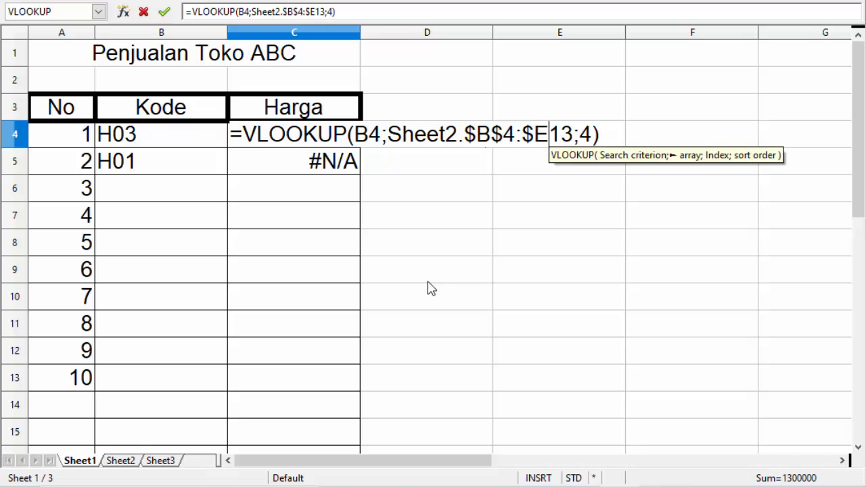
pyautogui.write('$')
pyautogui.press('Return')
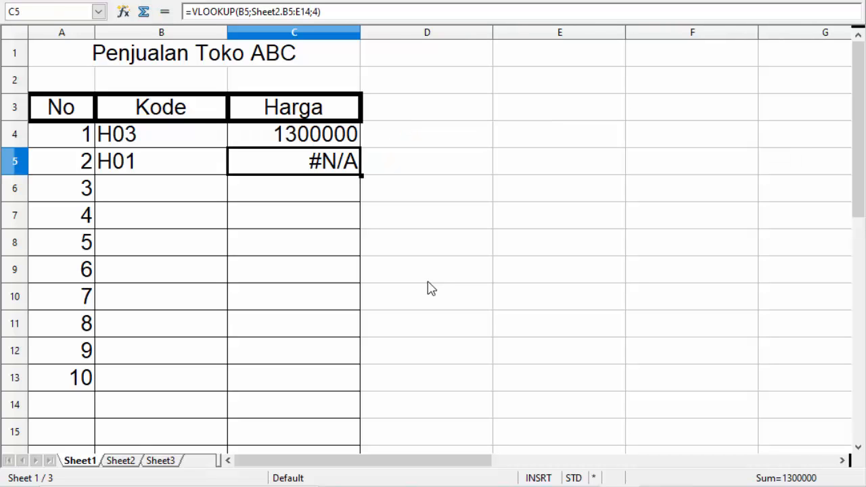
# - Check the formula in C4 and copy it with its absolute array reference over the formula in C5
pyautogui.press('Up')
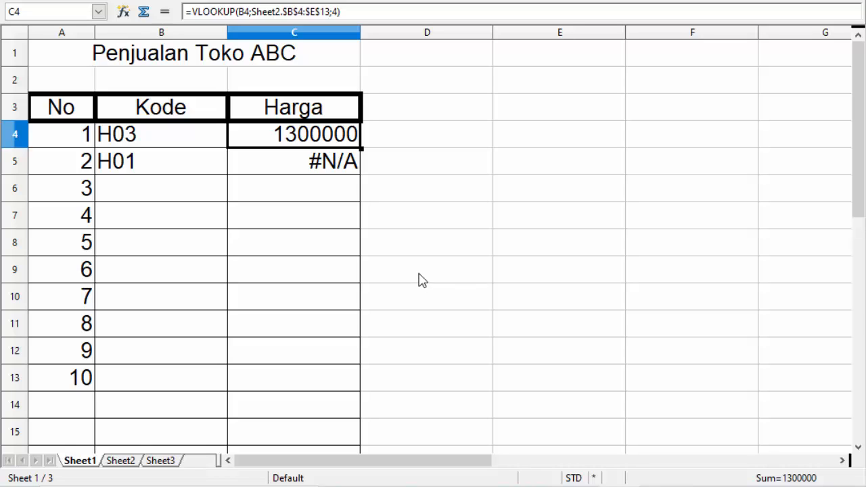
pyautogui.click(267, 13)
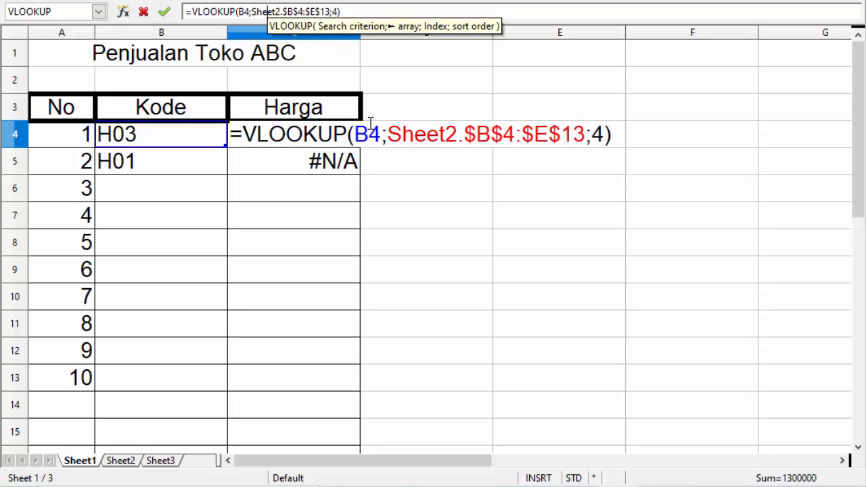
pyautogui.press('Return')
pyautogui.press('Up')
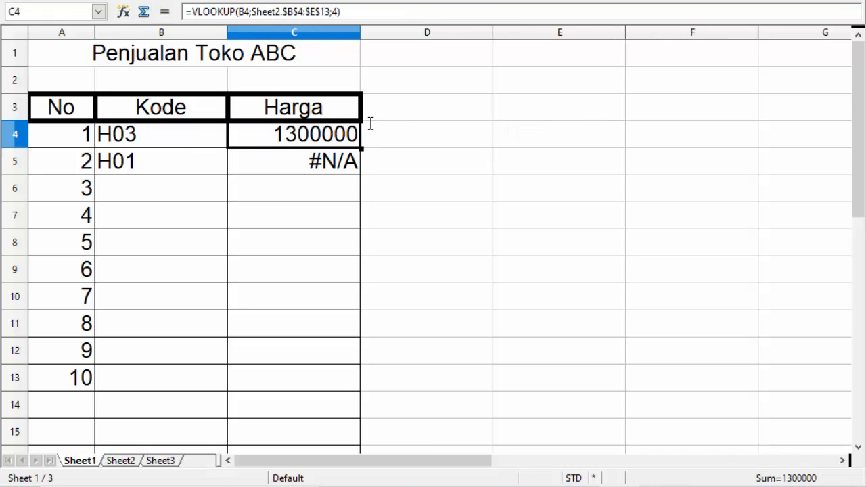
pyautogui.hotkey('ctrl', 'c')
pyautogui.press('Down')
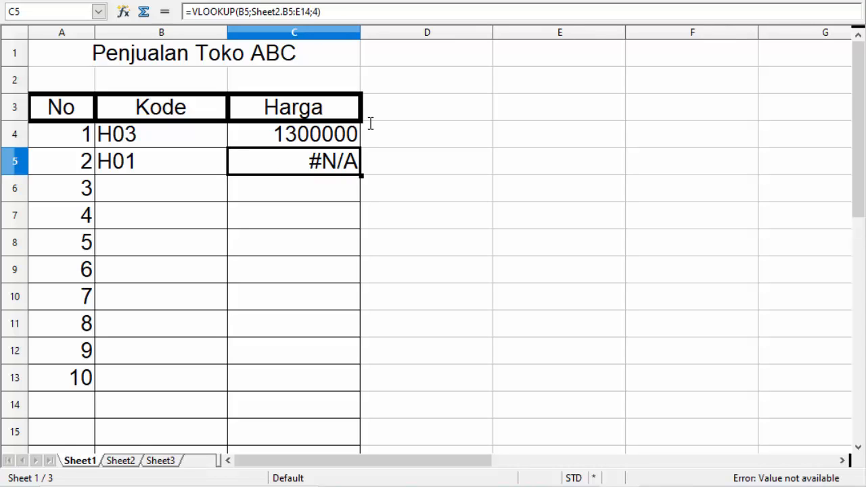
pyautogui.hotkey('ctrl', 'v')
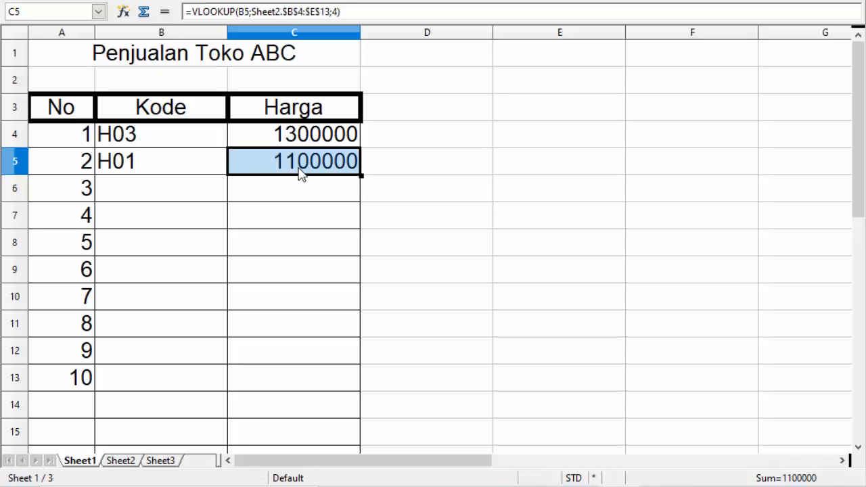
# - Review the price lists on Sheet2 and Sheet3, and enter the code A01 in Sheet1's cell B6
pyautogui.click(119, 463)
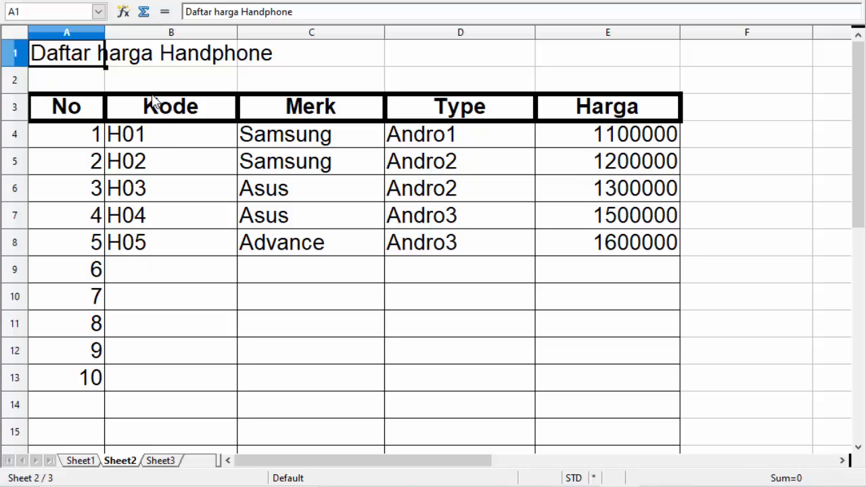
pyautogui.click(163, 463)
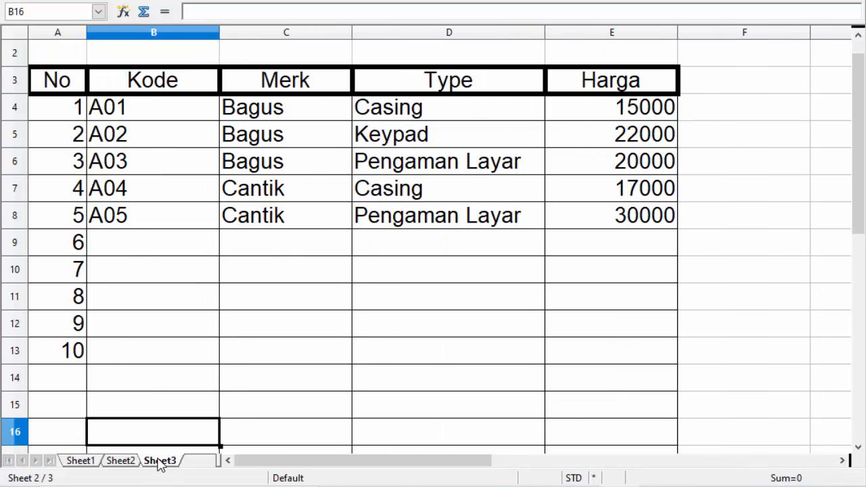
pyautogui.click(81, 461)
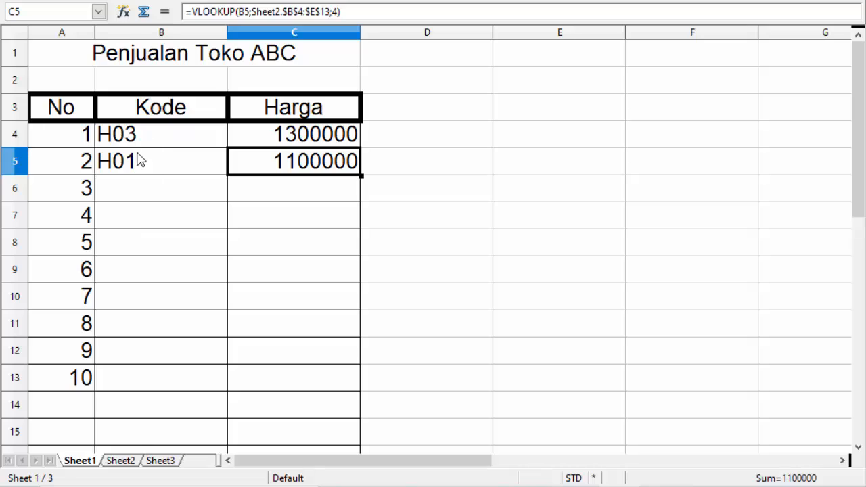
pyautogui.click(122, 187)
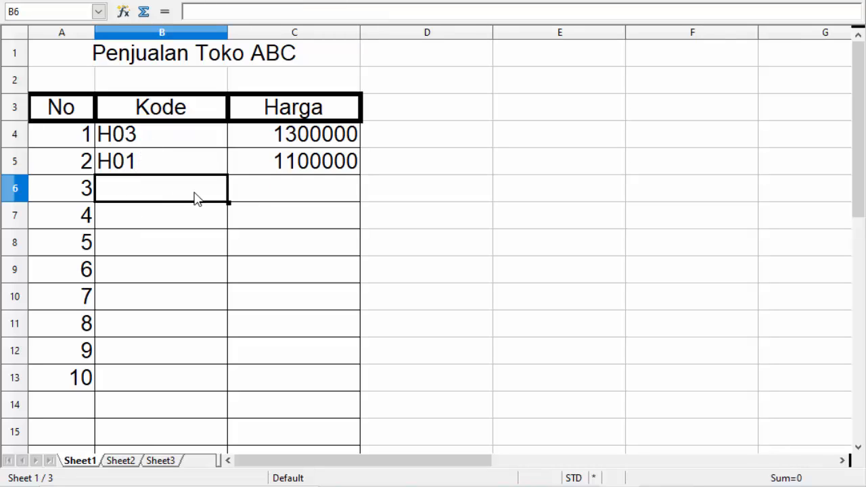
pyautogui.write('A01')
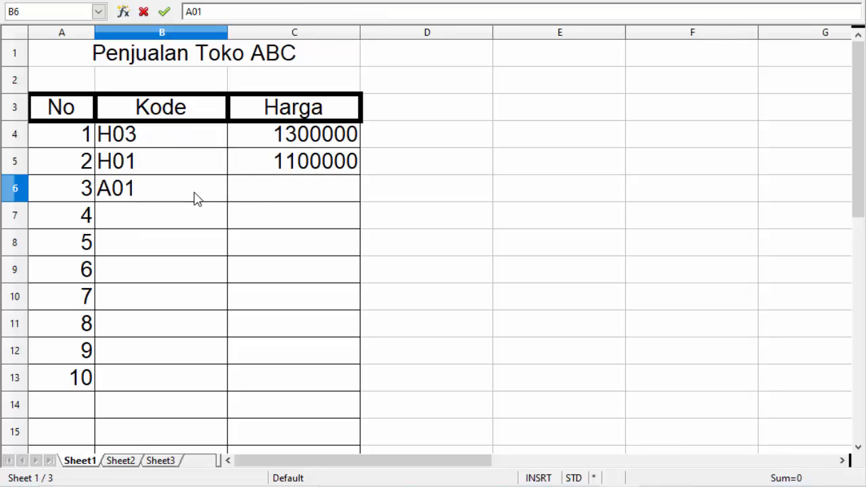
pyautogui.press('Return')
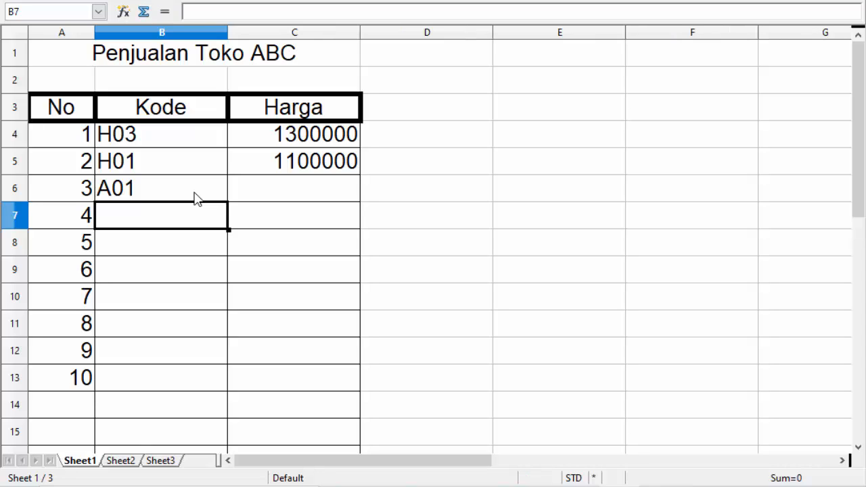
# - Paste the copied VLOOKUP formula with its absolute array reference into C6
pyautogui.press('Up')
pyautogui.press('Up')
pyautogui.press('Right')
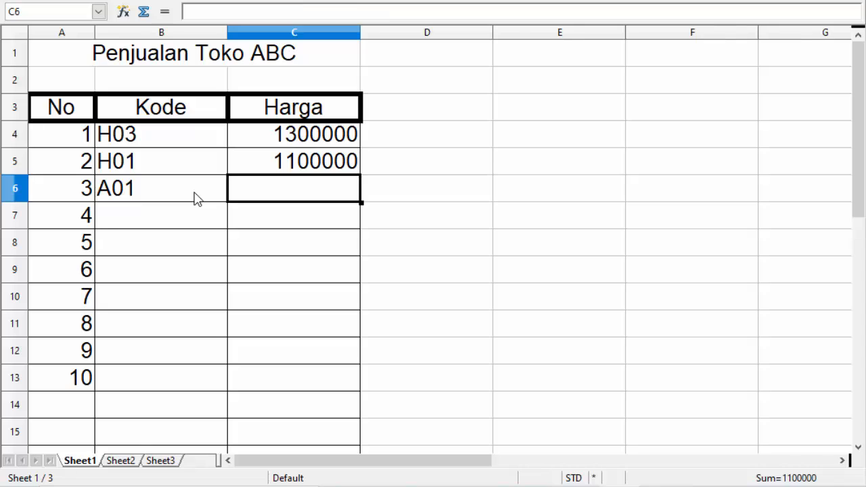
pyautogui.press('Down')
pyautogui.hotkey('ctrl', 'v')
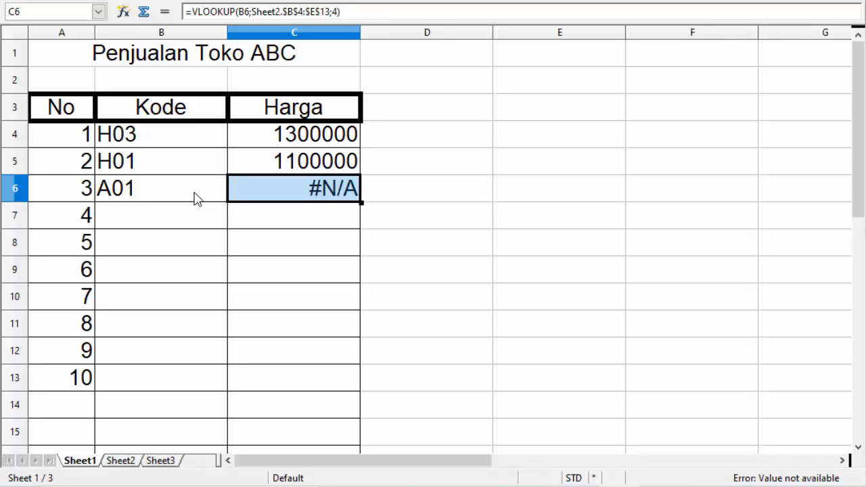
# - Inspect the VLOOKUP formula in C6 and the array it references on Sheet2, leaving the formula as it was
pyautogui.click(231, 12)
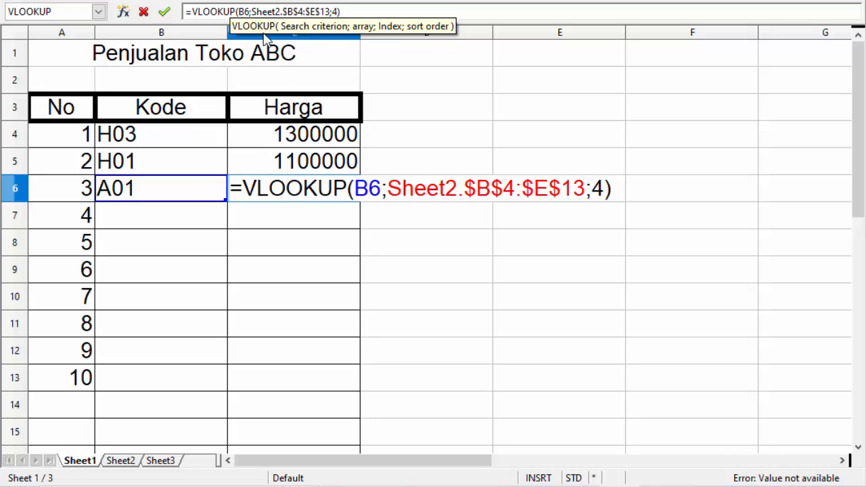
pyautogui.click(120, 467)
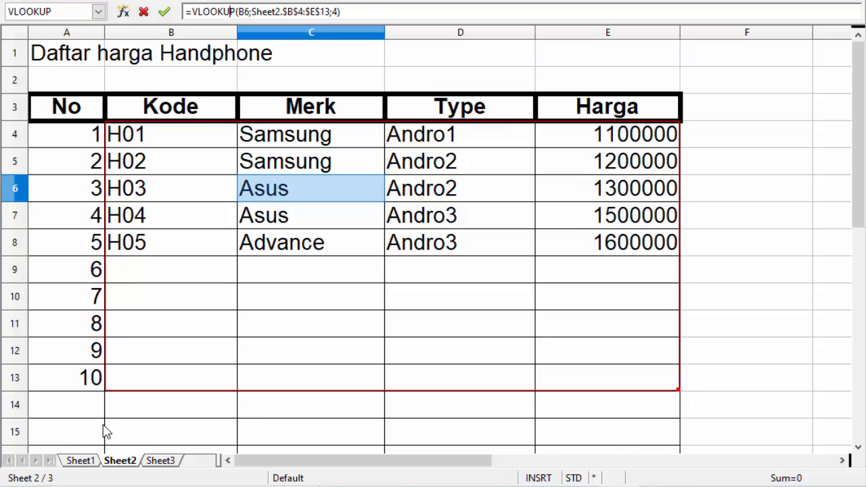
pyautogui.click(79, 464)
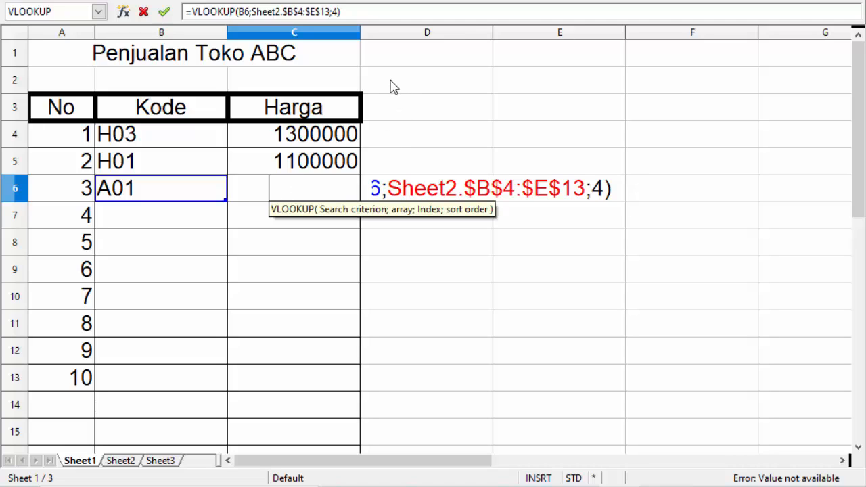
pyautogui.click(314, 135)
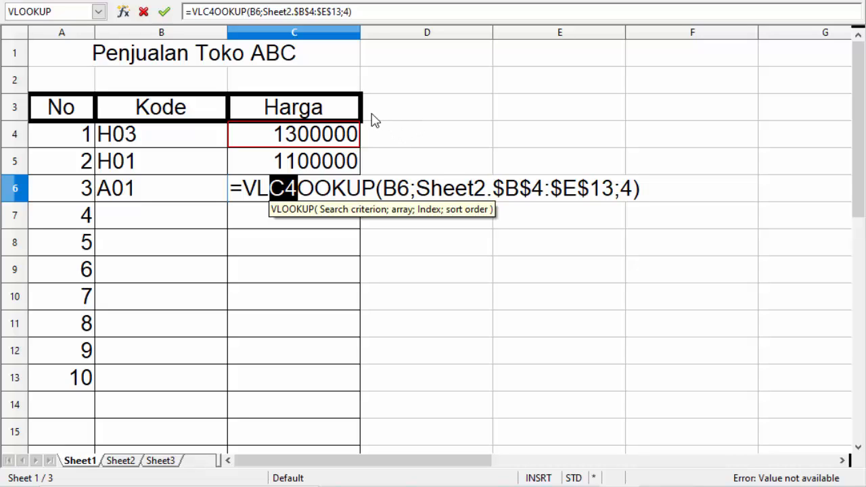
pyautogui.write('C')
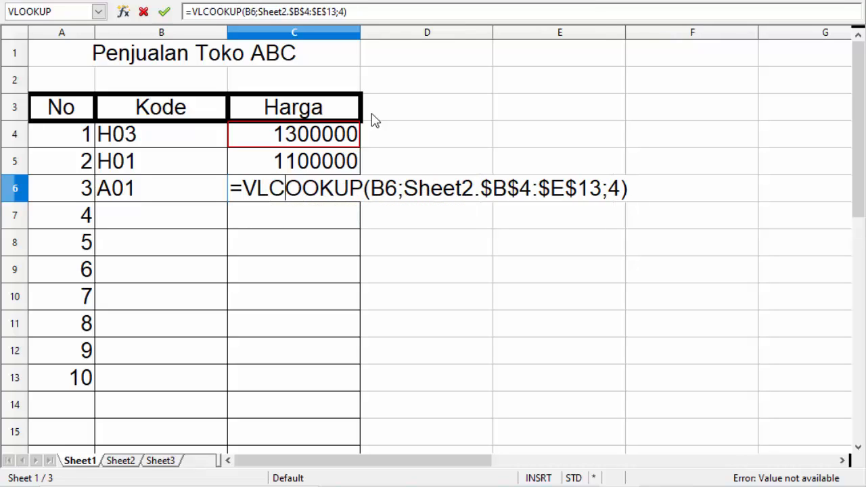
pyautogui.press('BackSpace')
pyautogui.press('Return')
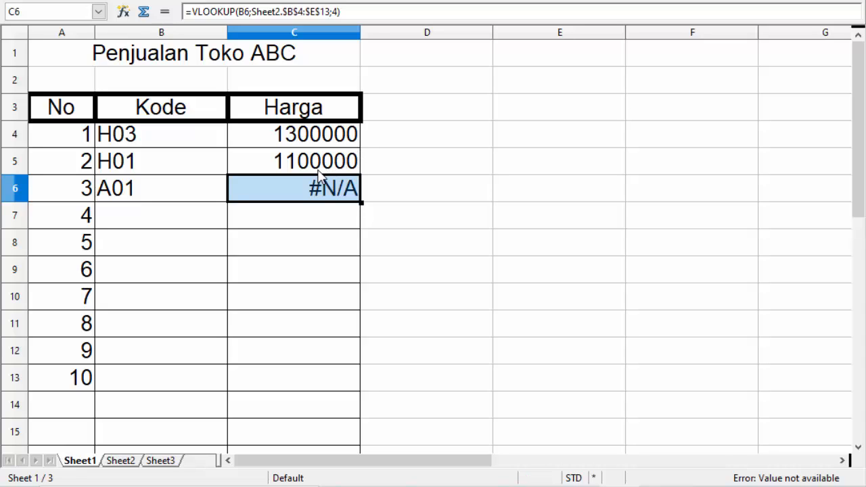
# - Put C4's VLOOKUP inside an IF function as its then-value, with the test LEFT(B4;1)="H"
pyautogui.doubleClick(305, 142)
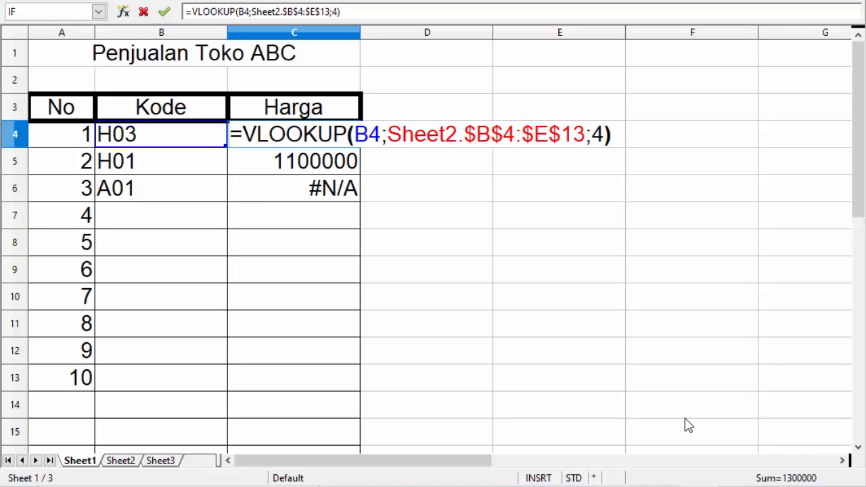
pyautogui.click(248, 136)
pyautogui.write('if(')
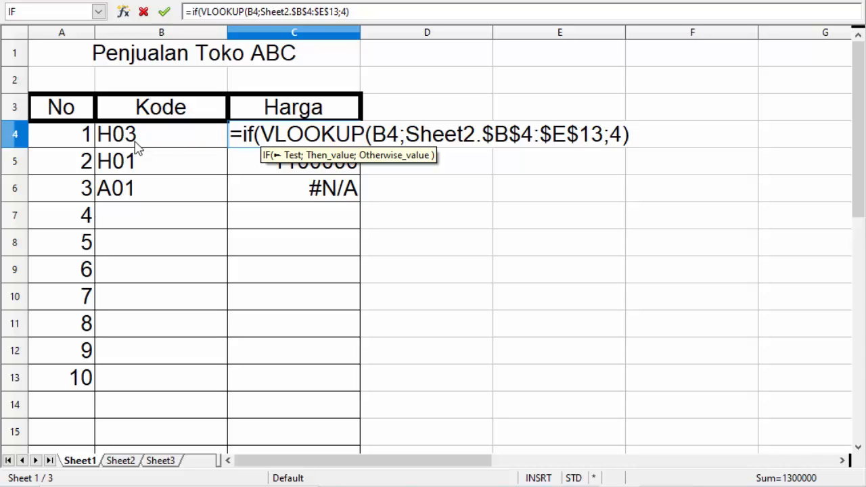
pyautogui.write('left')
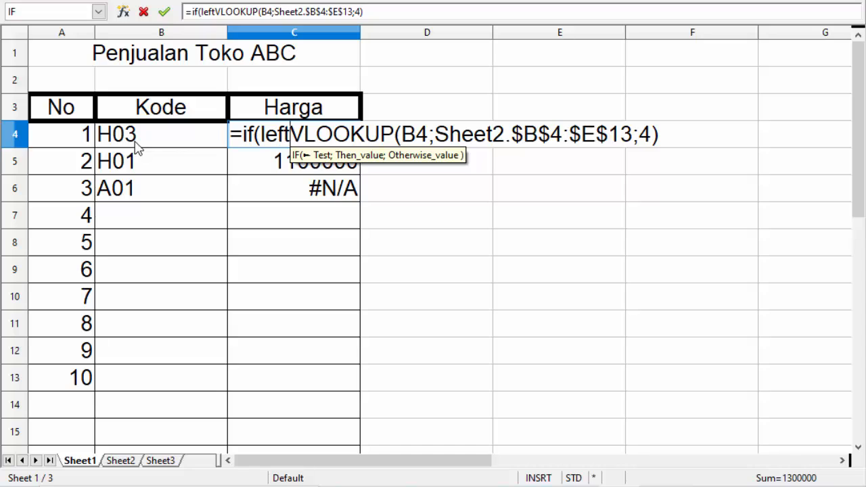
pyautogui.write('(')
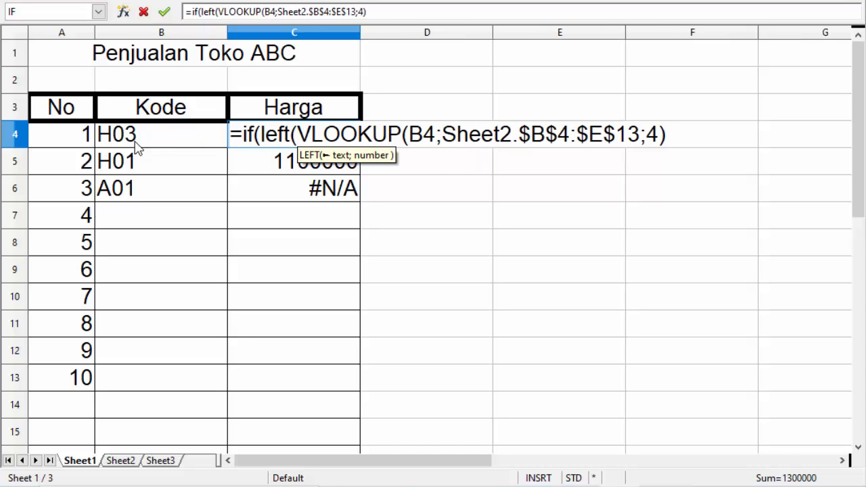
pyautogui.write('b')
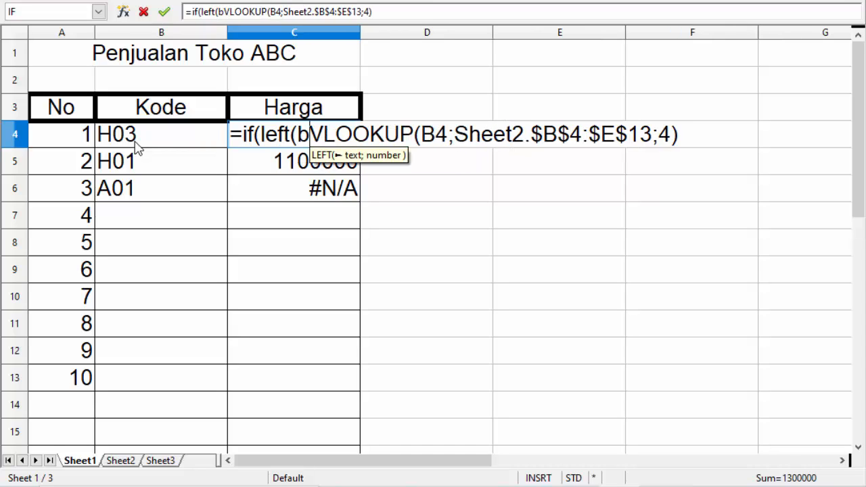
pyautogui.write('4;1)')
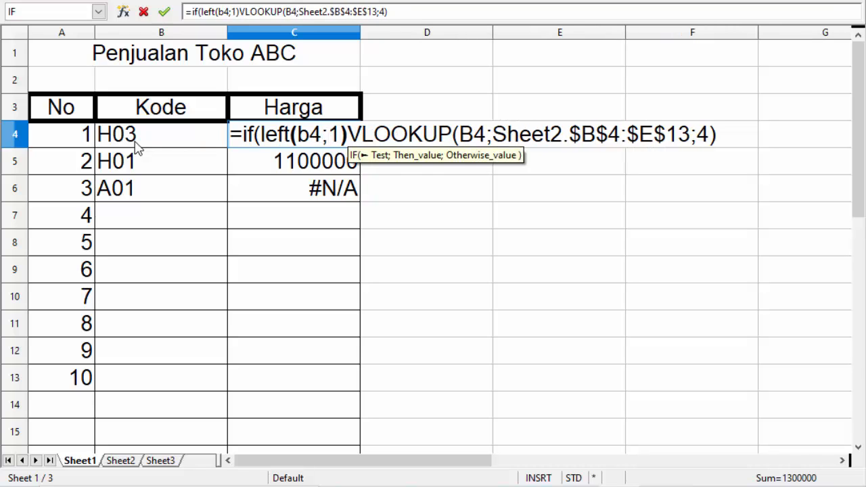
pyautogui.write('="')
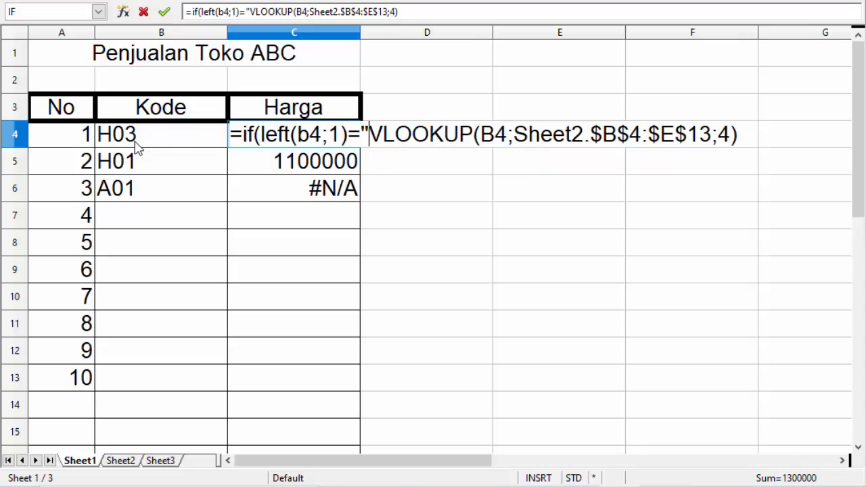
pyautogui.write('H"')
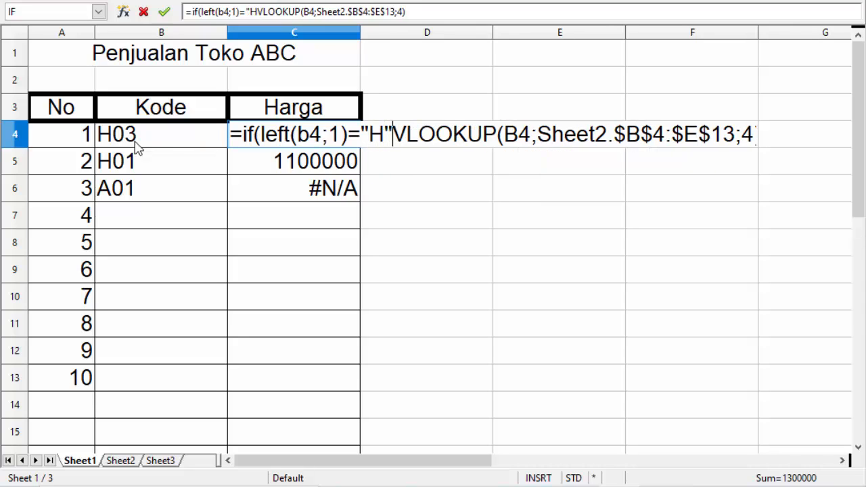
pyautogui.write(';')
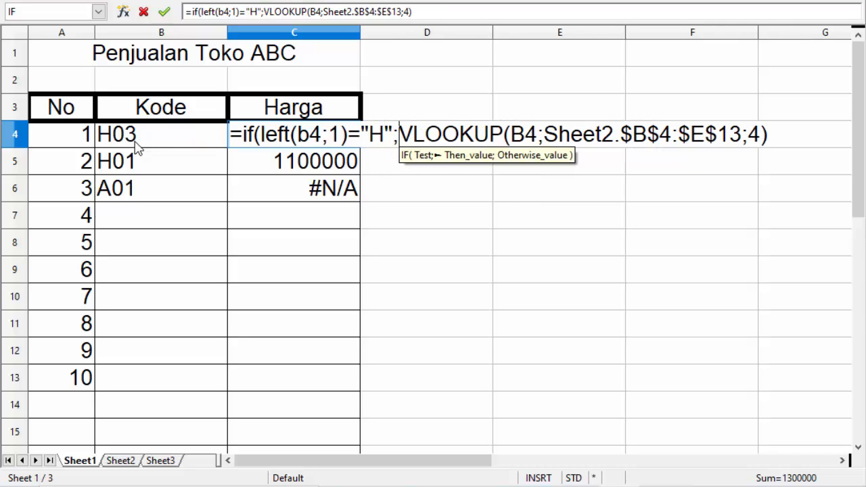
# - Complete the IF formula in C4 with an empty string "" as the otherwise value after the VLOOKUP
pyautogui.press('Right')
pyautogui.press('Right')
pyautogui.press('Right')
pyautogui.press('Right')
pyautogui.press('Right')
pyautogui.press('Right')
pyautogui.press('Right')
pyautogui.press('Right')
pyautogui.press('Right')
pyautogui.press('Right')
pyautogui.press('Right')
pyautogui.press('Right')
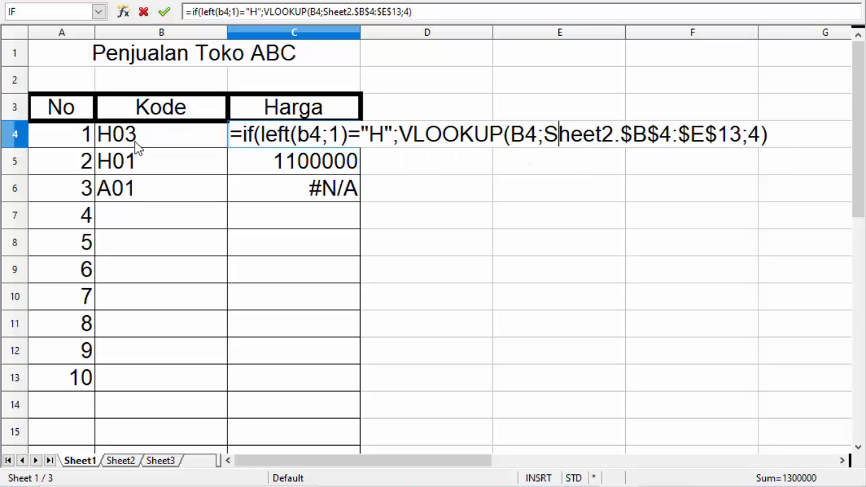
pyautogui.press('Right')
pyautogui.press('Right')
pyautogui.press('Right')
pyautogui.press('Right')
pyautogui.press('Right')
pyautogui.press('Right')
pyautogui.press('Right')
pyautogui.press('Right')
pyautogui.press('Right')
pyautogui.press('Right')
pyautogui.press('Right')
pyautogui.press('Right')
pyautogui.press('Right')
pyautogui.press('Right')
pyautogui.press('Right')
pyautogui.press('Right')
pyautogui.press('Right')
pyautogui.press('Right')
pyautogui.press('Right')
pyautogui.write(';')
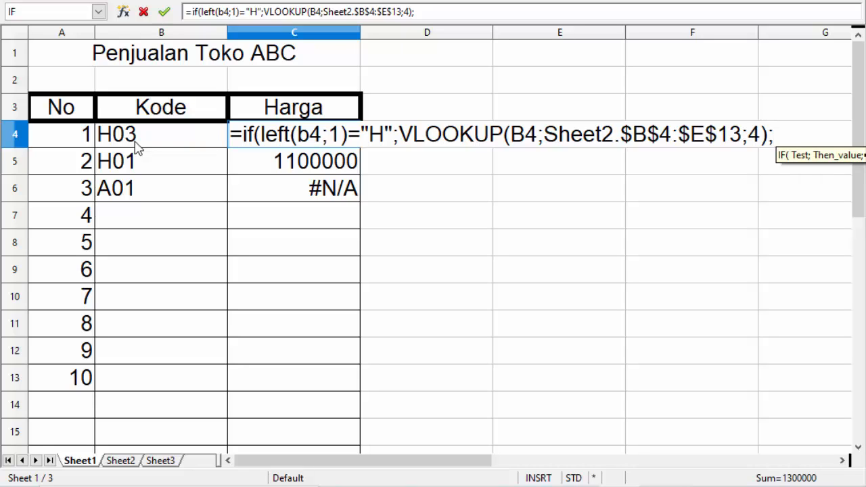
pyautogui.write('"")')
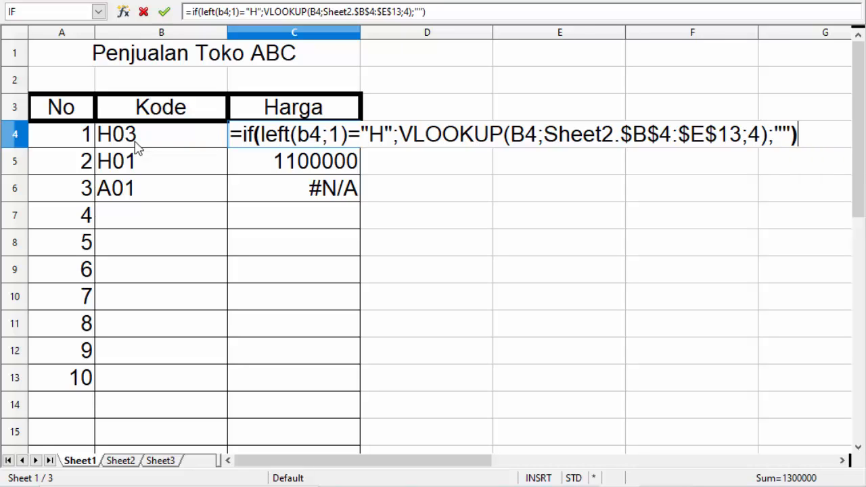
pyautogui.press('Return')
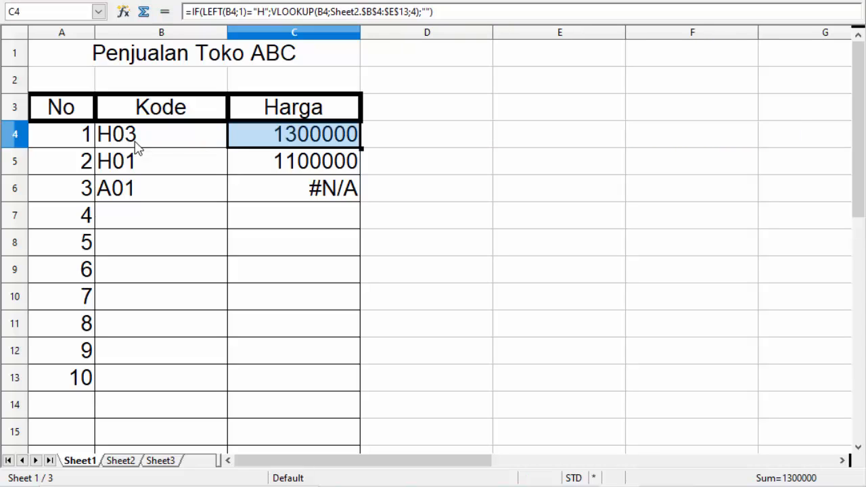
# - Check the price of H03 in the Sheet2 list against C4 on Sheet1 and open C4's IF formula
pyautogui.press('Up')
pyautogui.press('Down')
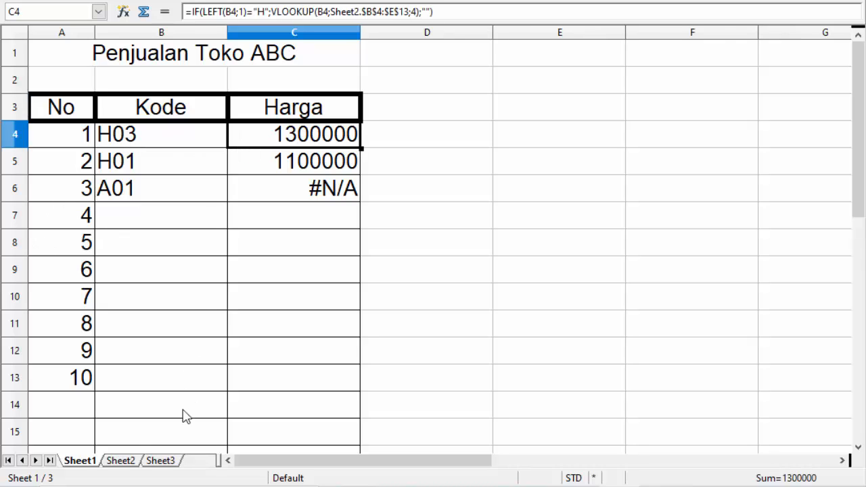
pyautogui.click(127, 463)
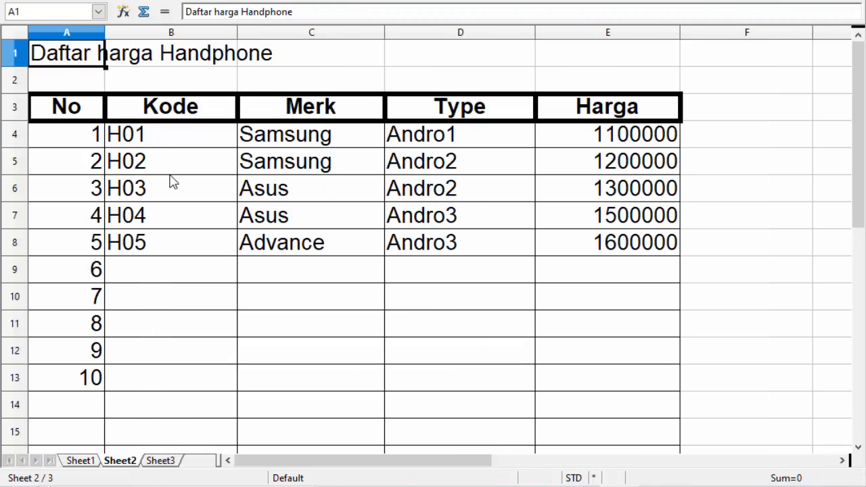
pyautogui.click(79, 463)
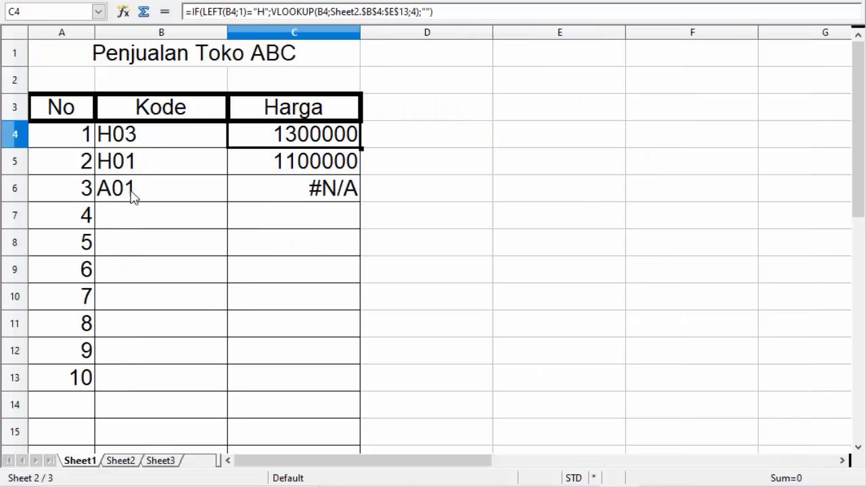
pyautogui.click(120, 462)
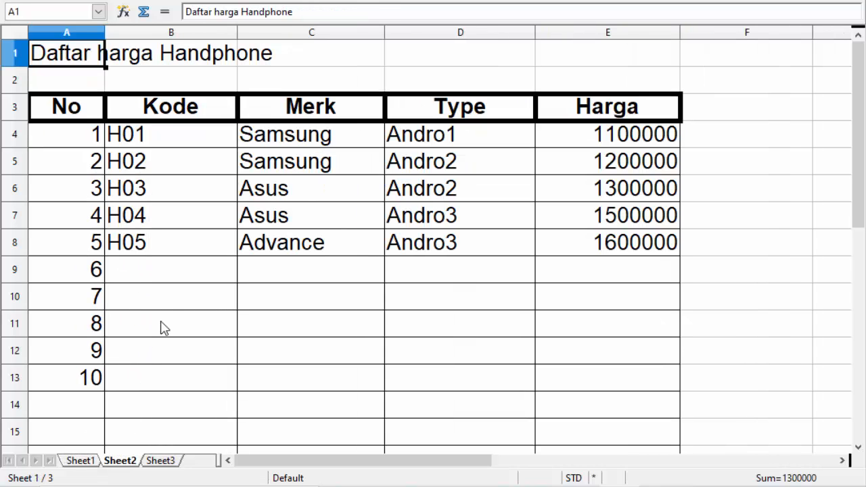
pyautogui.moveTo(387, 192); pyautogui.dragTo(599, 193)
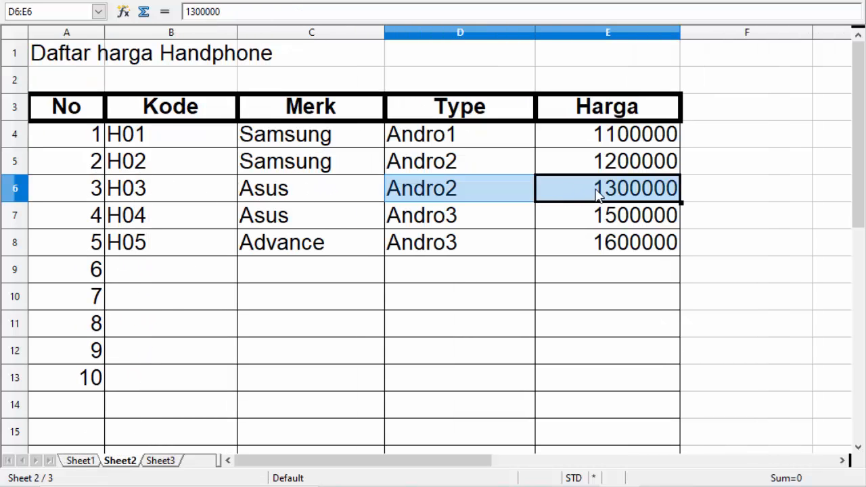
pyautogui.click(598, 193)
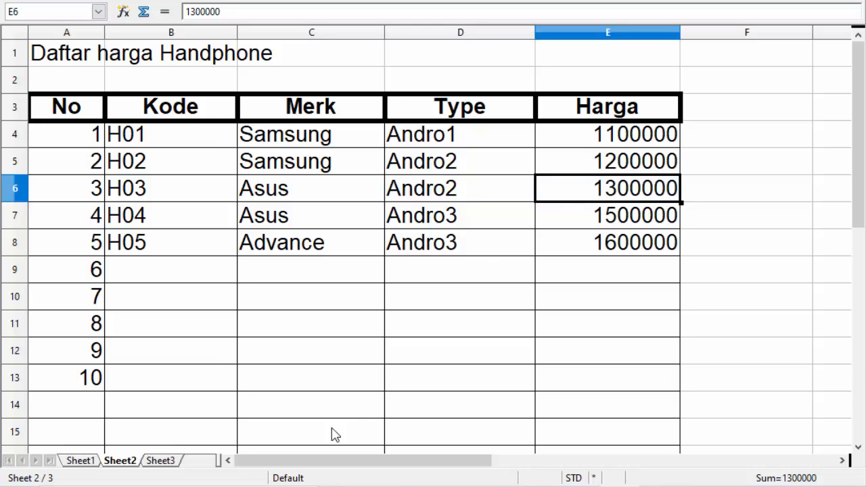
pyautogui.click(81, 461)
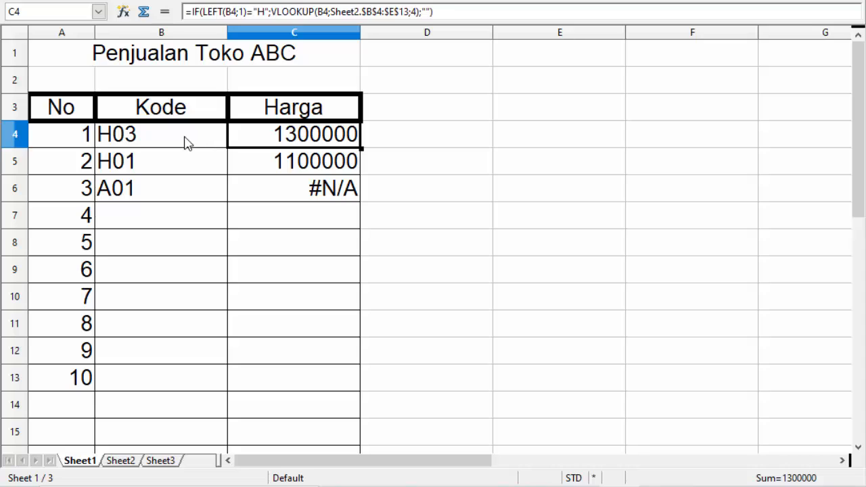
pyautogui.doubleClick(247, 139)
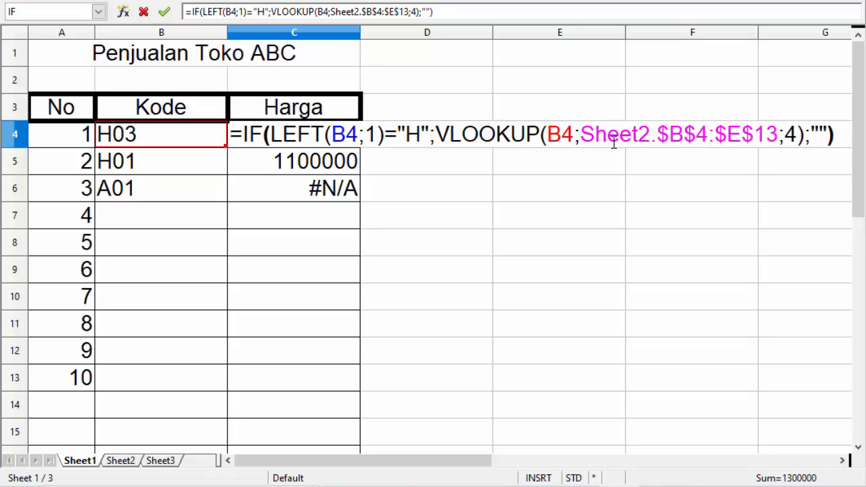
# - Replace the empty-string otherwise value in C4's IF formula with the start of a VLOOKUP that uses B4 as its search criterion
pyautogui.press('Left')
pyautogui.press('Left')
pyautogui.press('Left')
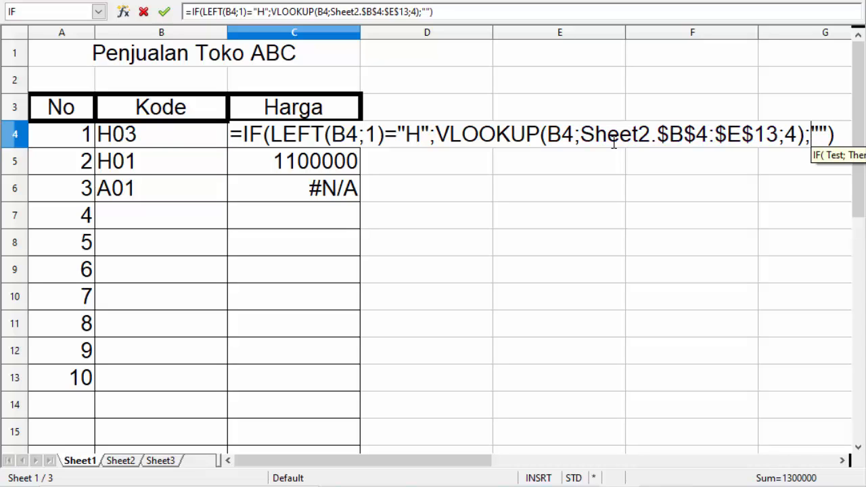
pyautogui.press('Delete')
pyautogui.press('Delete')
pyautogui.write('vloo')
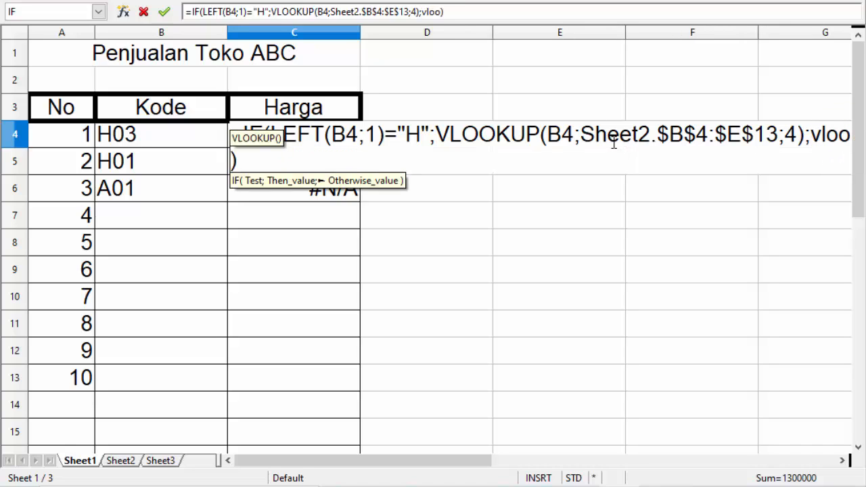
pyautogui.write('kup')
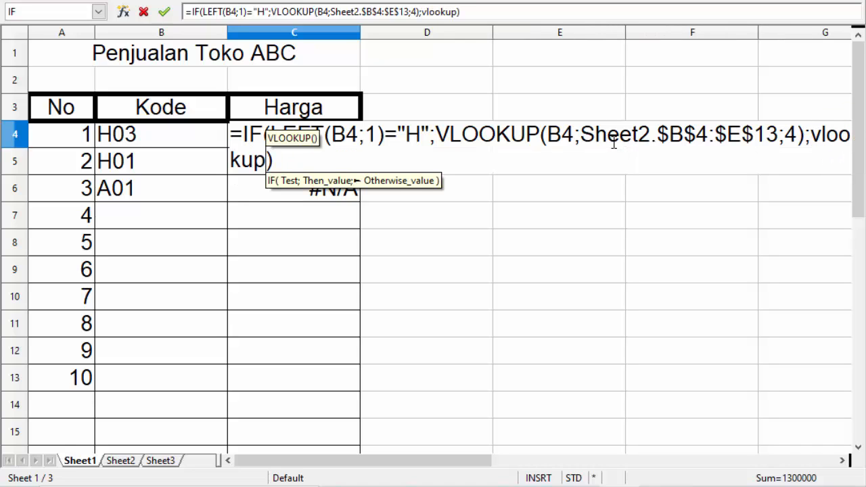
pyautogui.write('(')
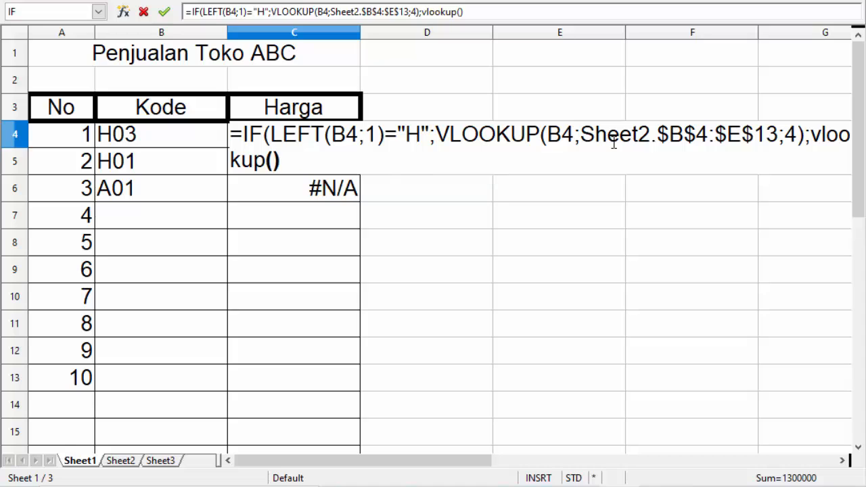
pyautogui.write('b4')
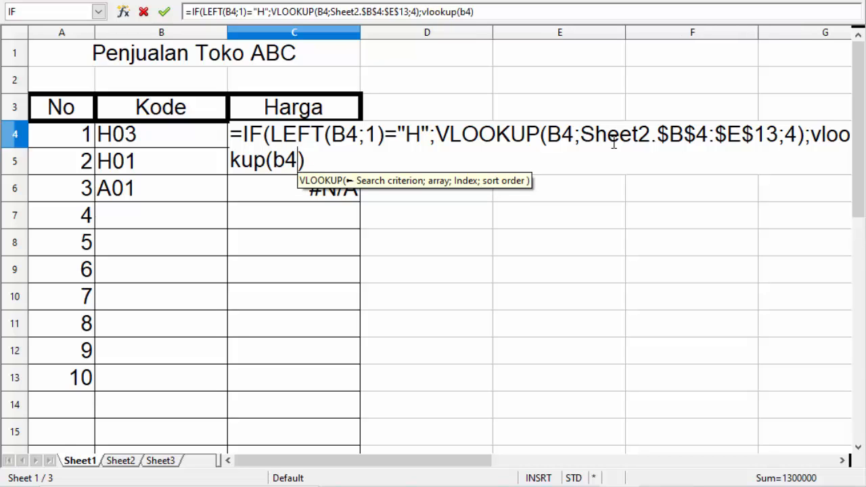
pyautogui.write(';')
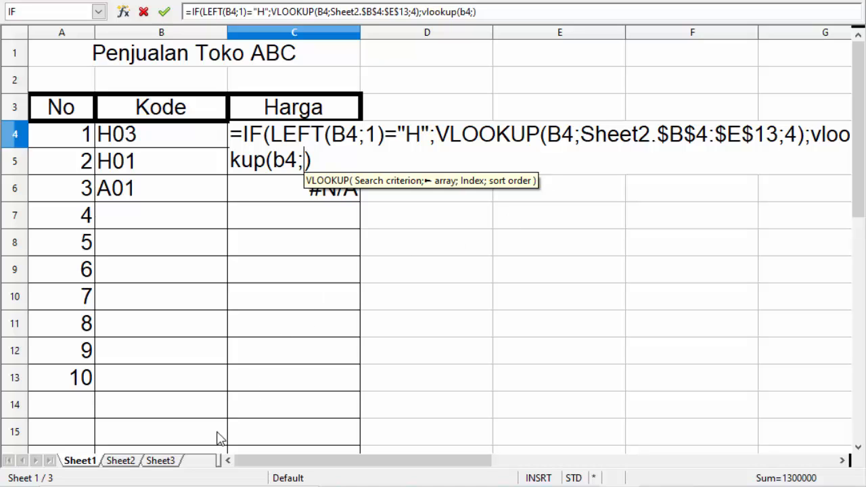
# - Give the second VLOOKUP in C4 the array B4:E13 on Sheet3 and the column index 4, and close the function
pyautogui.click(164, 463)
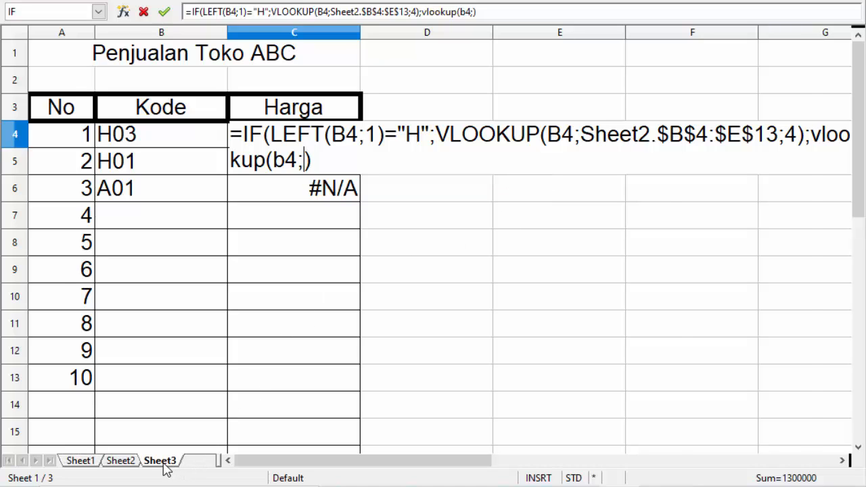
pyautogui.click(125, 111)
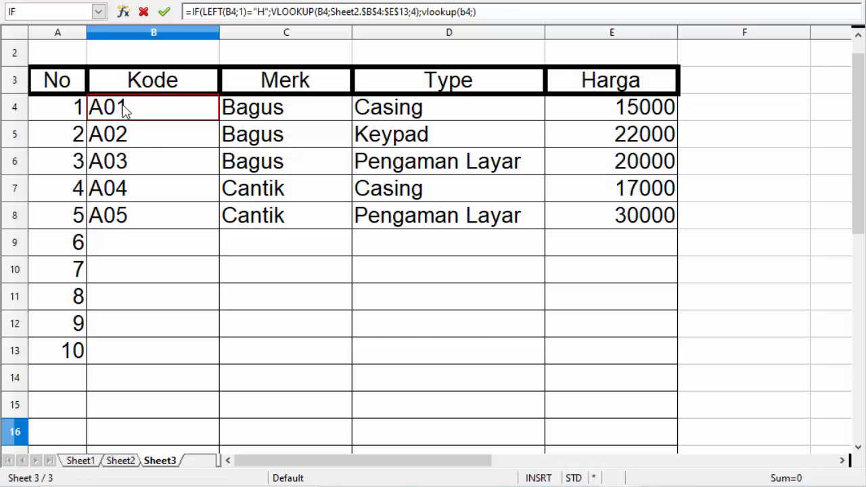
pyautogui.moveTo(125, 111); pyautogui.dragTo(590, 363)
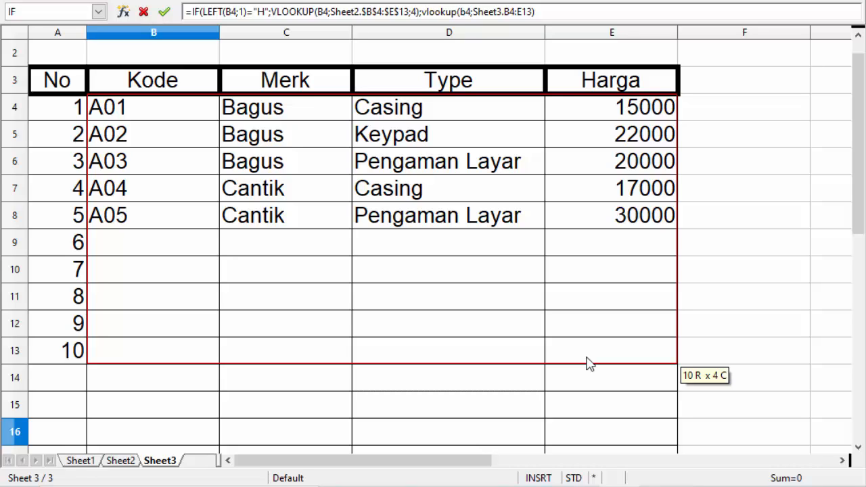
pyautogui.write(';4')
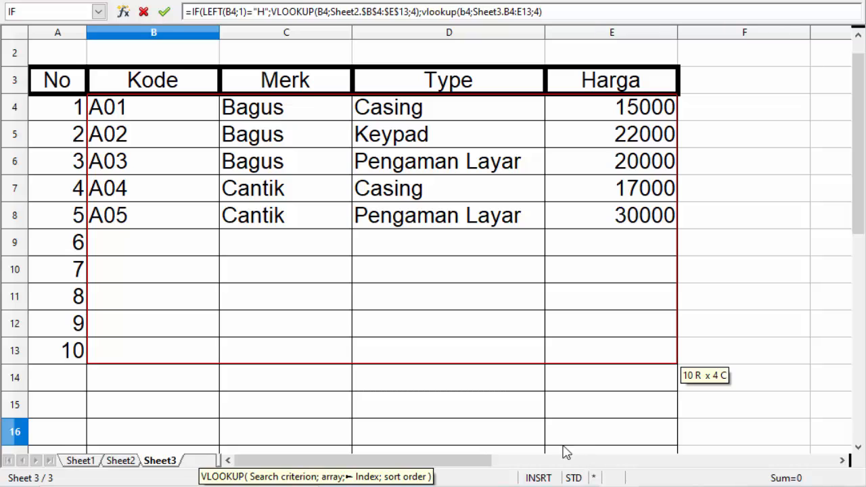
pyautogui.click(91, 466)
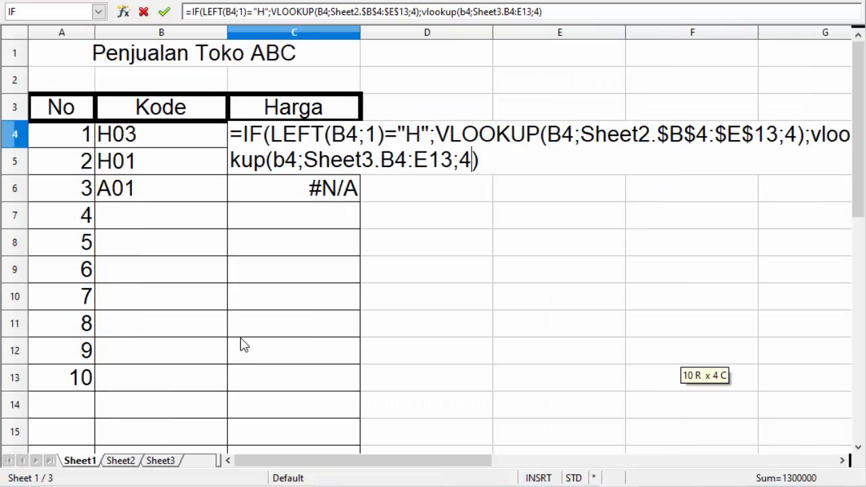
pyautogui.write(')')
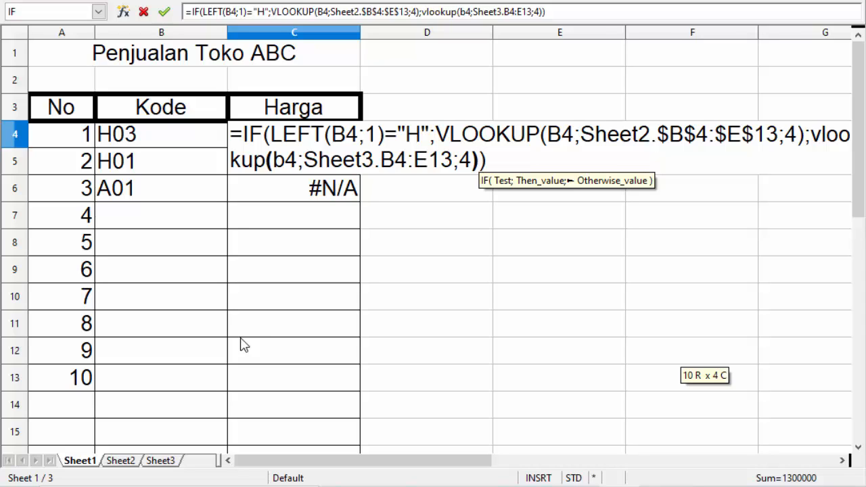
# - Make the Sheet3 range in C4's second VLOOKUP absolute as $B$4:$E$13 and commit the formula
pyautogui.press('Left')
pyautogui.press('Left')
pyautogui.press('Left')
pyautogui.press('Left')
pyautogui.press('Left')
pyautogui.press('Left')
pyautogui.press('Left')
pyautogui.press('Left')
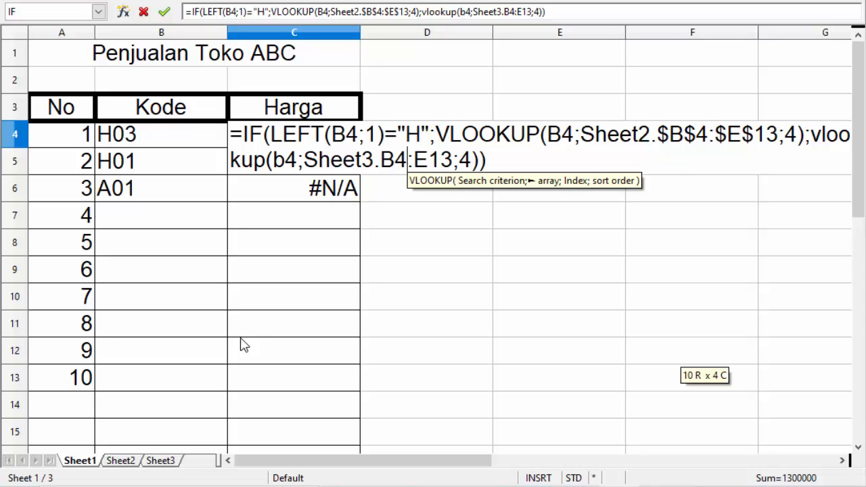
pyautogui.press('Left')
pyautogui.press('Left')
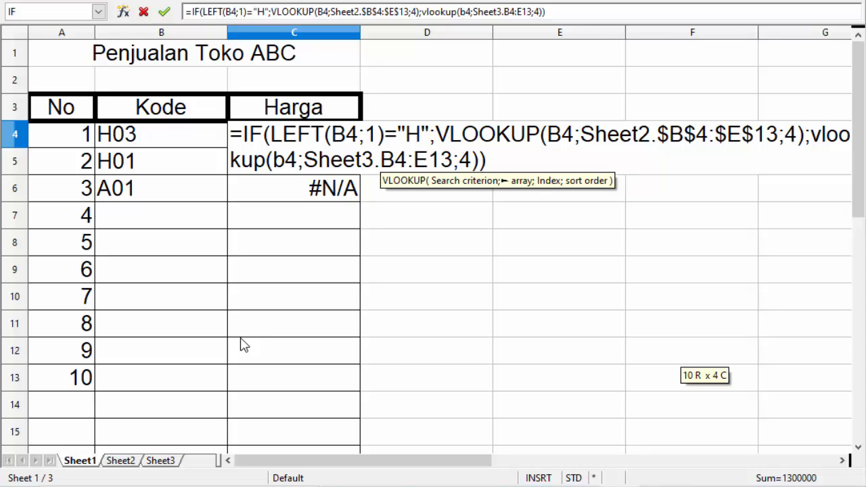
pyautogui.write('$')
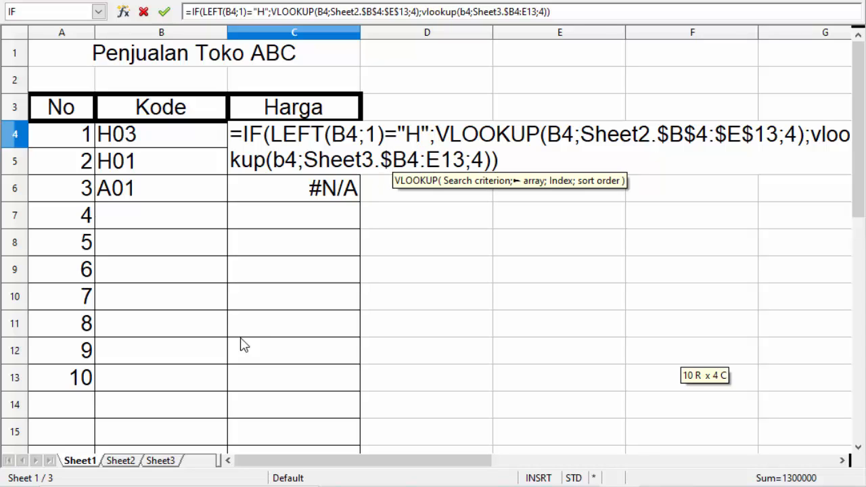
pyautogui.press('Right')
pyautogui.write('$')
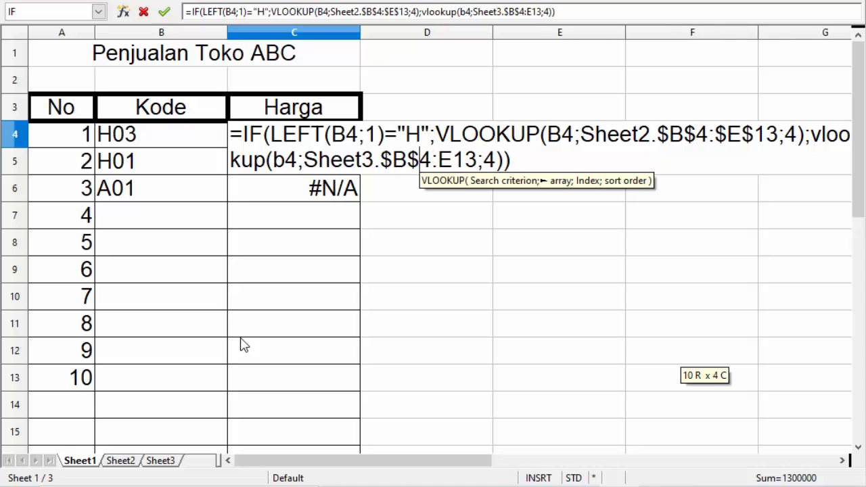
pyautogui.press('Right')
pyautogui.press('Right')
pyautogui.write('$')
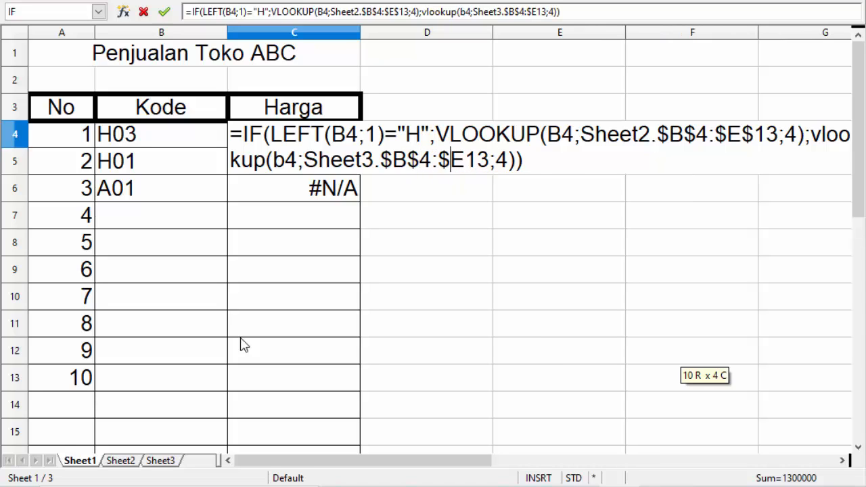
pyautogui.press('Right')
pyautogui.write('$')
pyautogui.press('Right')
pyautogui.press('Right')
pyautogui.press('Right')
pyautogui.press('Right')
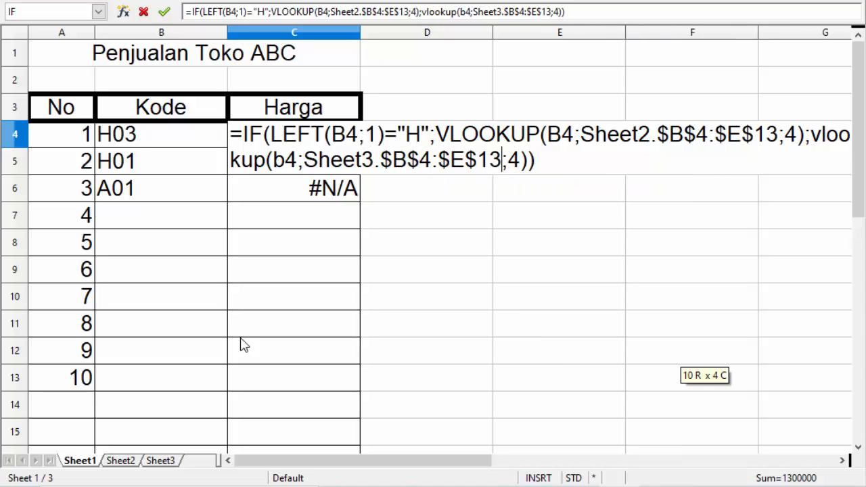
pyautogui.press('Return')
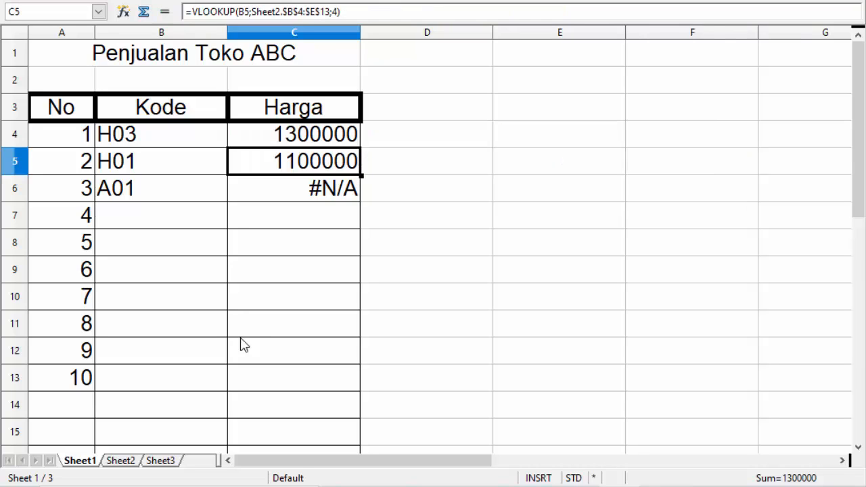
# - Fill the IF formula from C4 down through C6
pyautogui.press('Up')
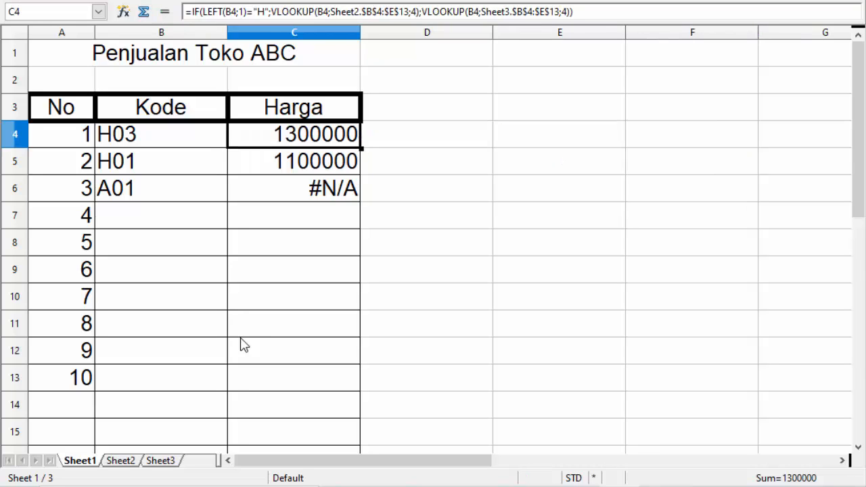
pyautogui.hotkey('shift', 'Down')
pyautogui.hotkey('shift', 'Down')
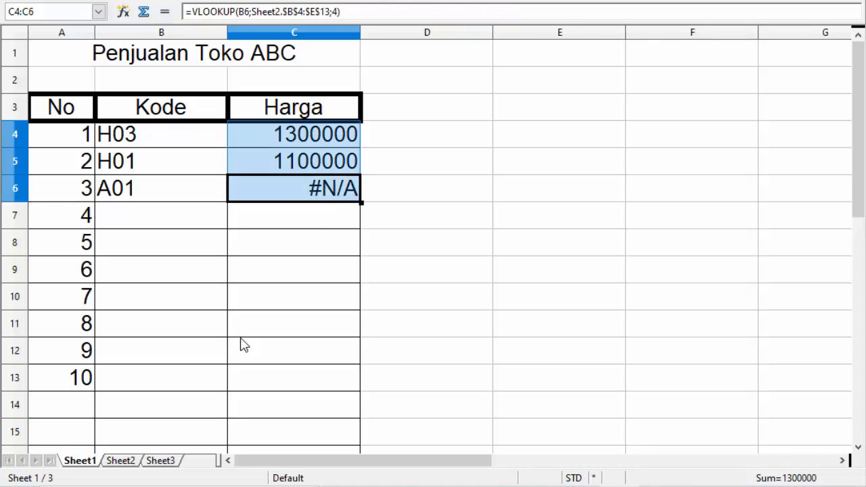
pyautogui.hotkey('ctrl', 'd')
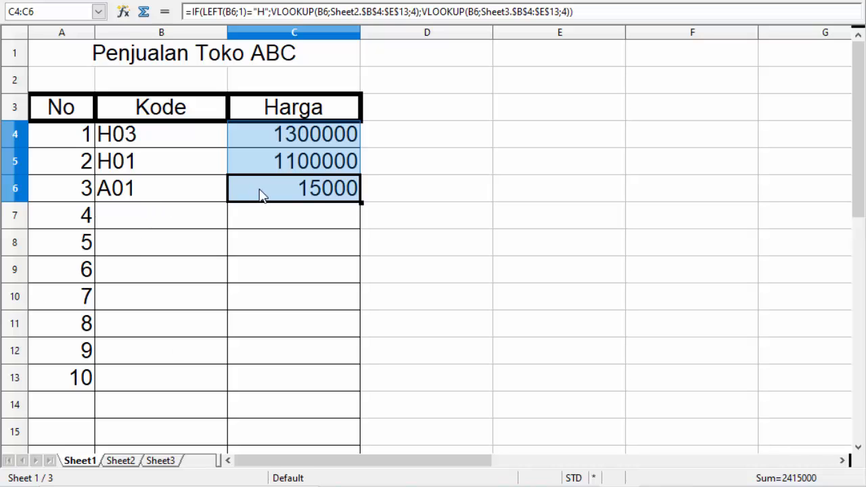
# - Check the price of A01 in the Sheet3 list against C6 on Sheet1 and open C6's IF formula
pyautogui.click(154, 466)
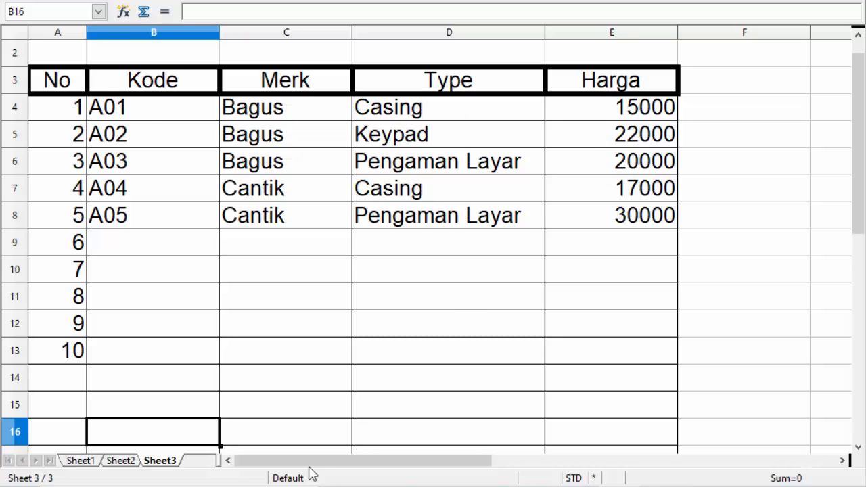
pyautogui.click(80, 464)
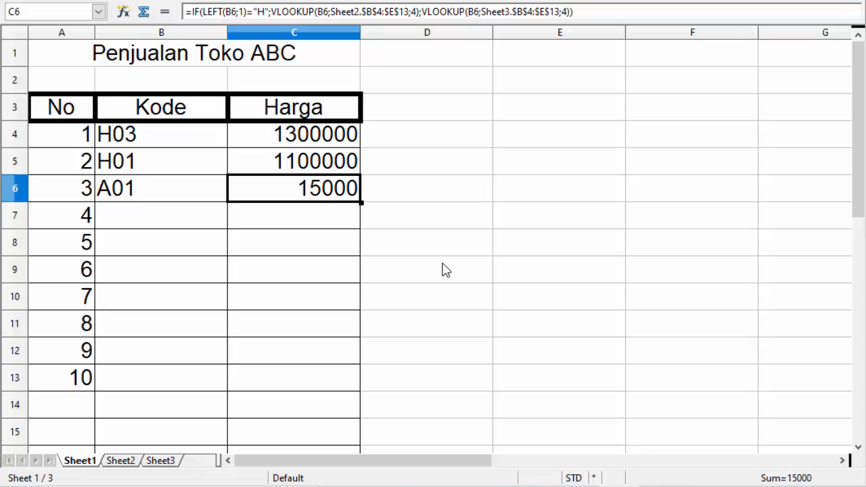
pyautogui.rightClick(316, 191)
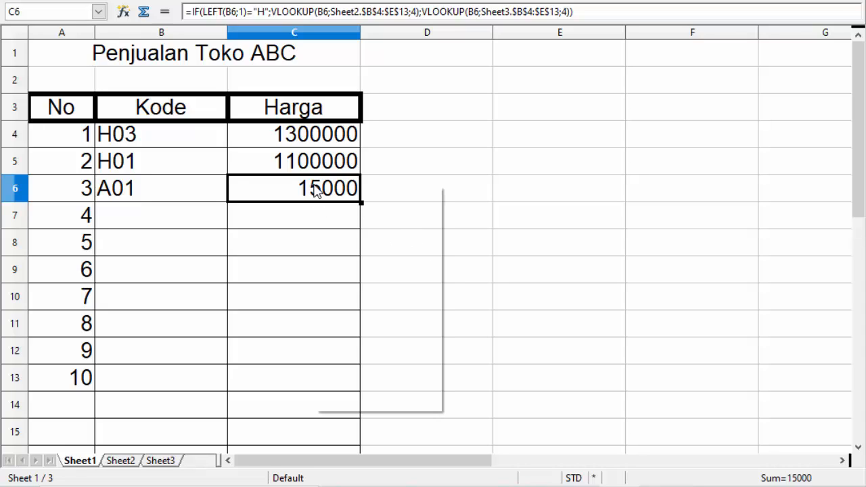
pyautogui.press('Escape')
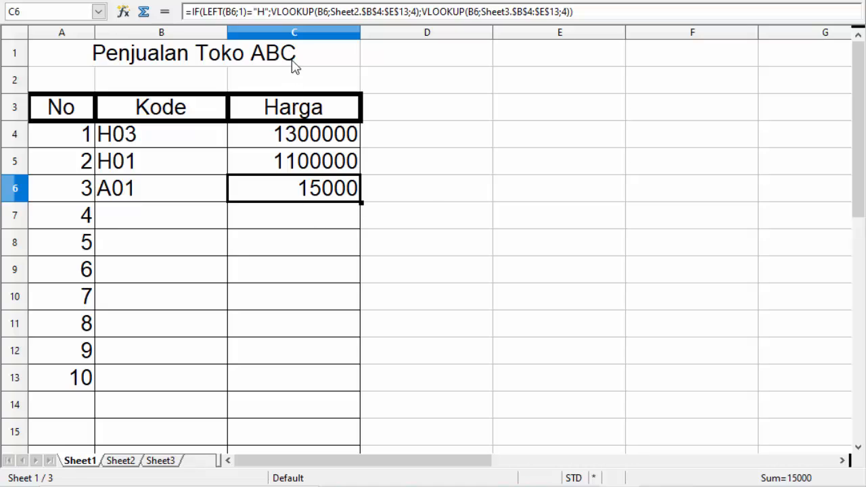
pyautogui.click(291, 12)
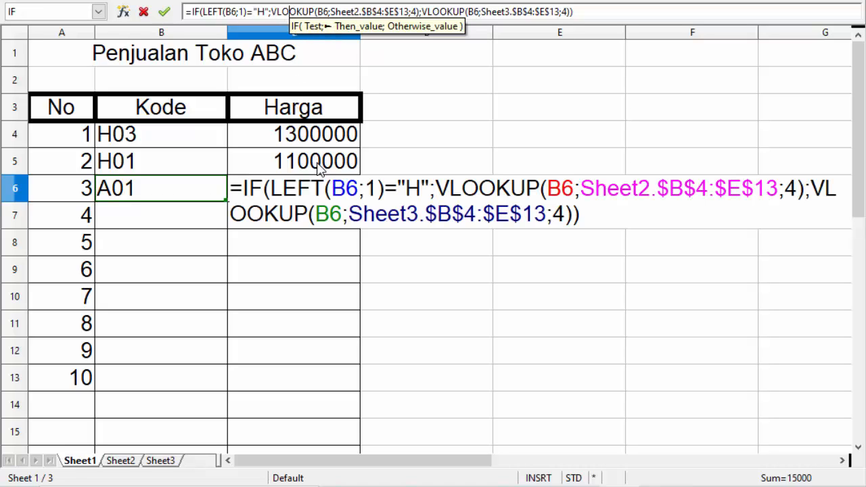